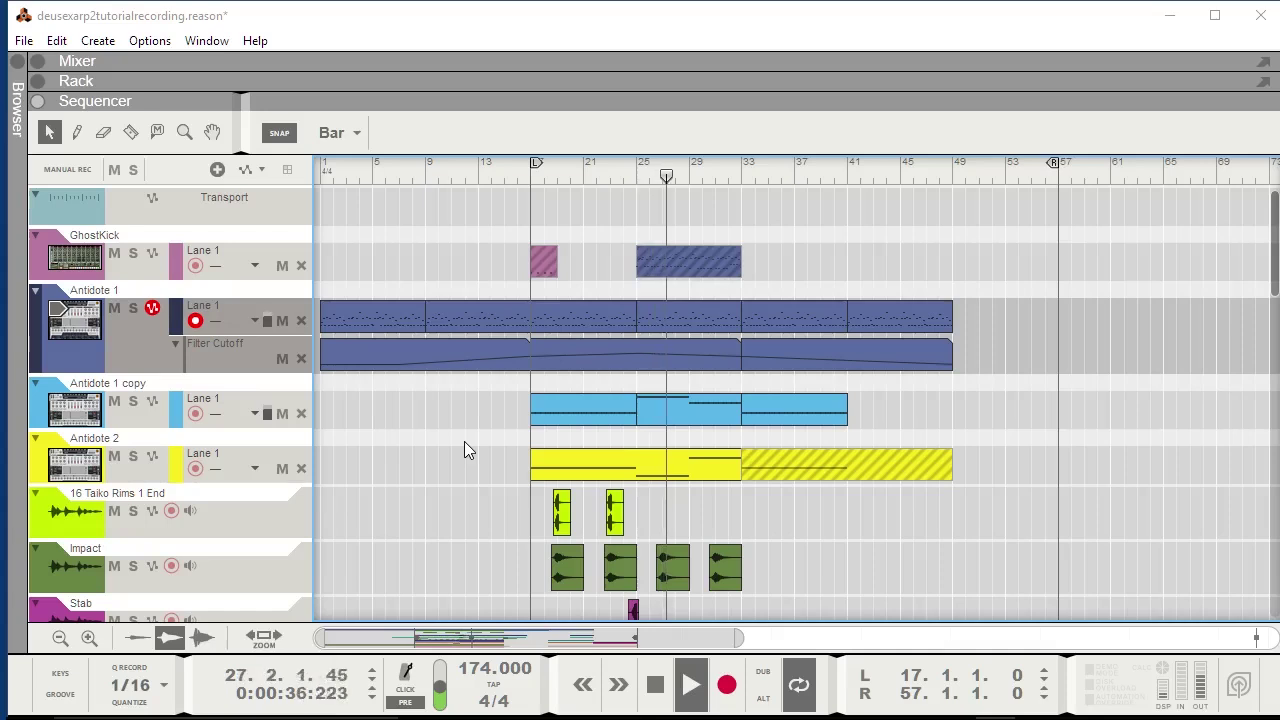
Stop playback and place the song position at bar 9.
{"action": "key", "text": "space"}
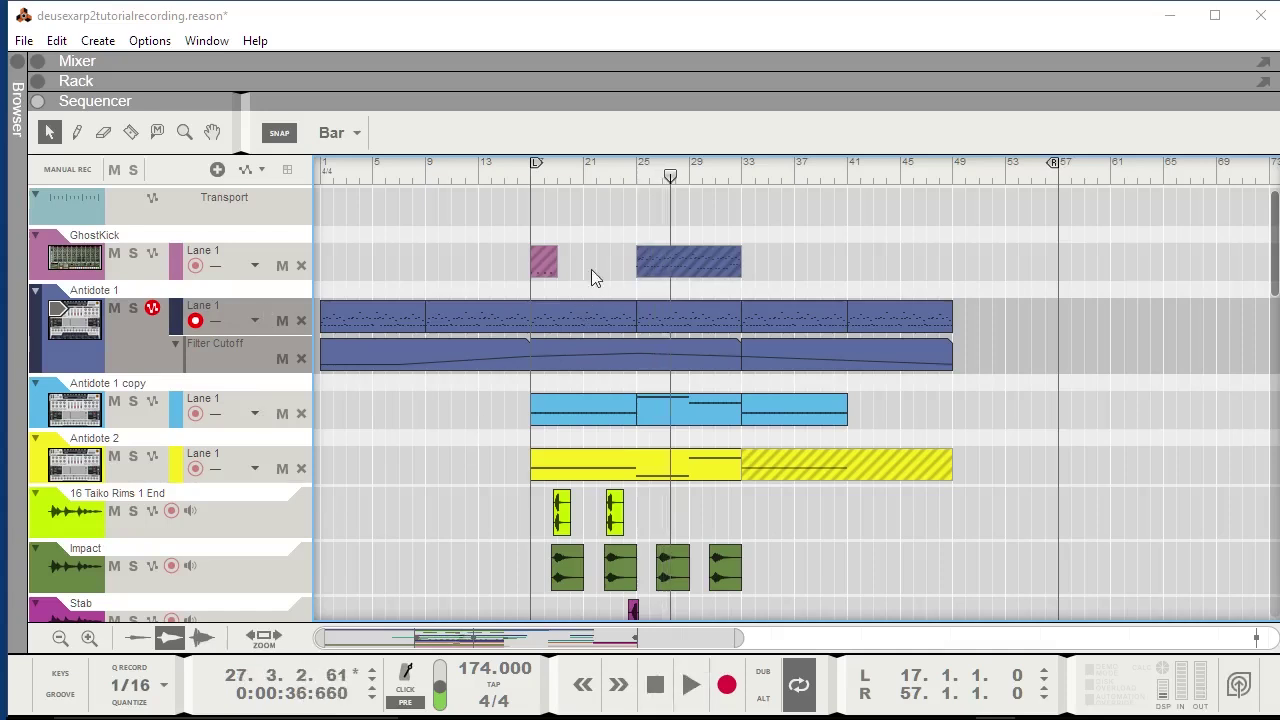
{"action": "left_click", "coordinate": [508, 172]}
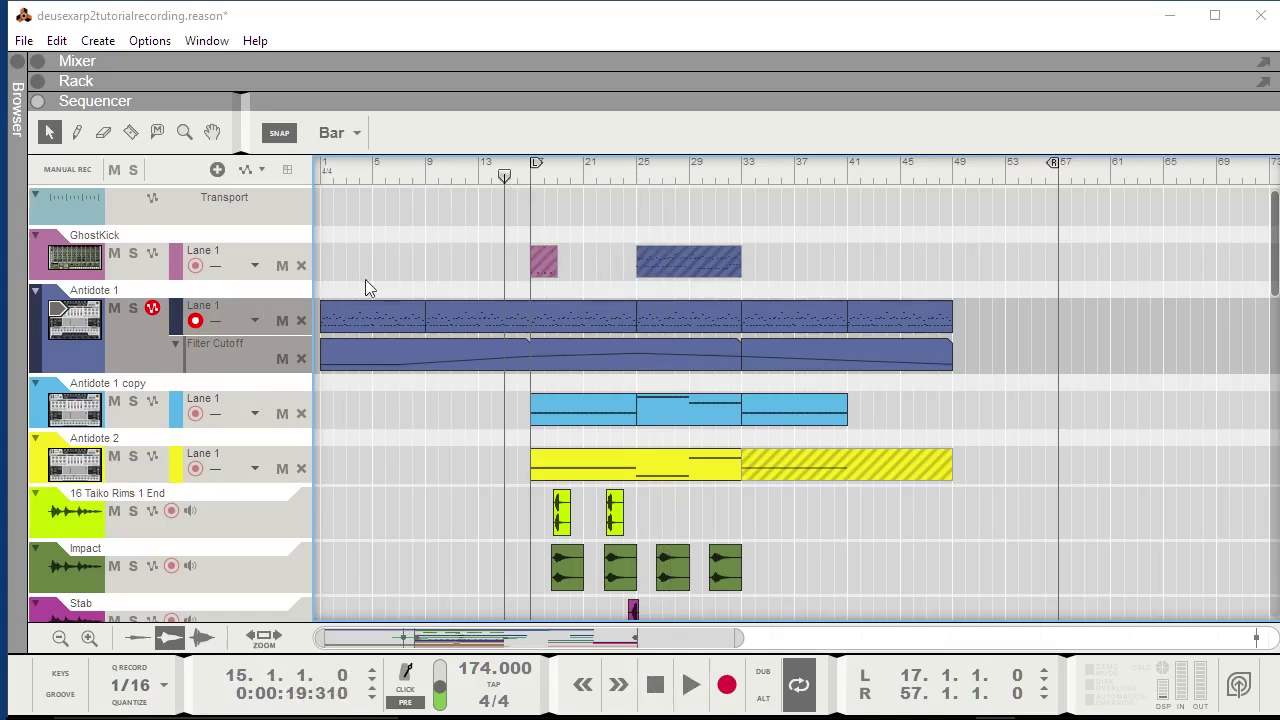
{"action": "left_click", "coordinate": [547, 416]}
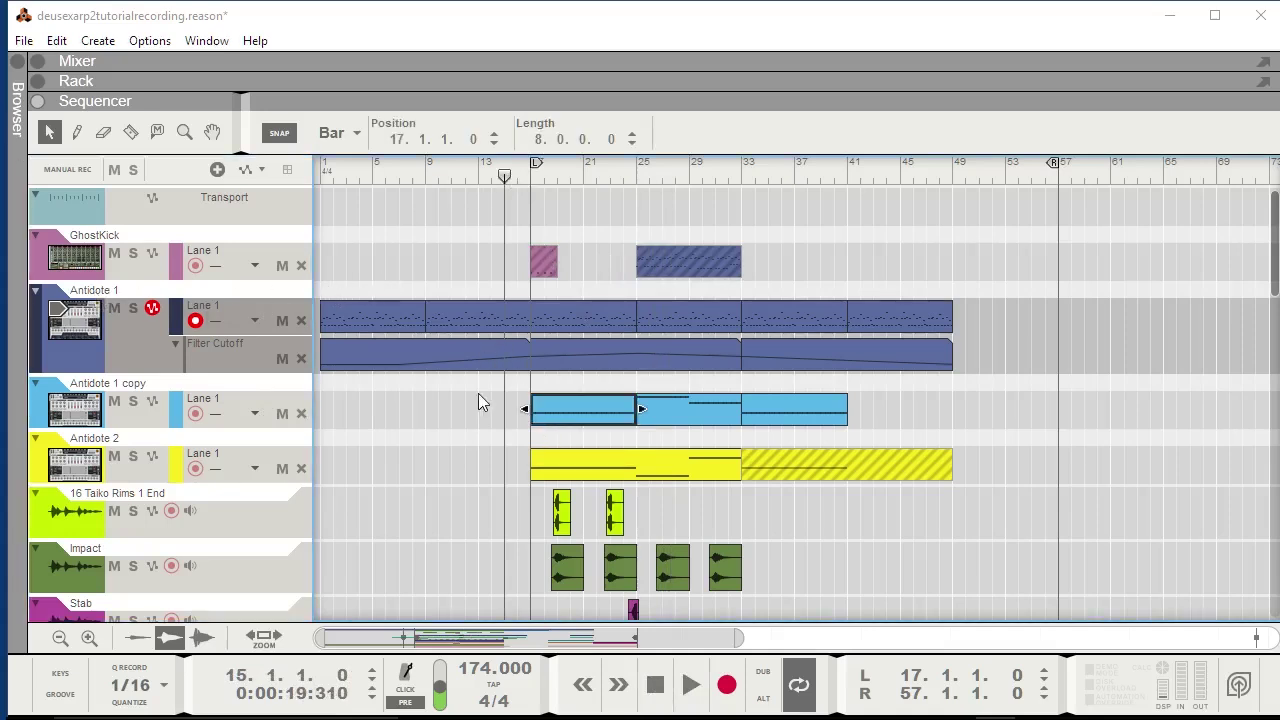
{"action": "left_click", "coordinate": [479, 395]}
{"action": "left_click", "coordinate": [425, 172]}
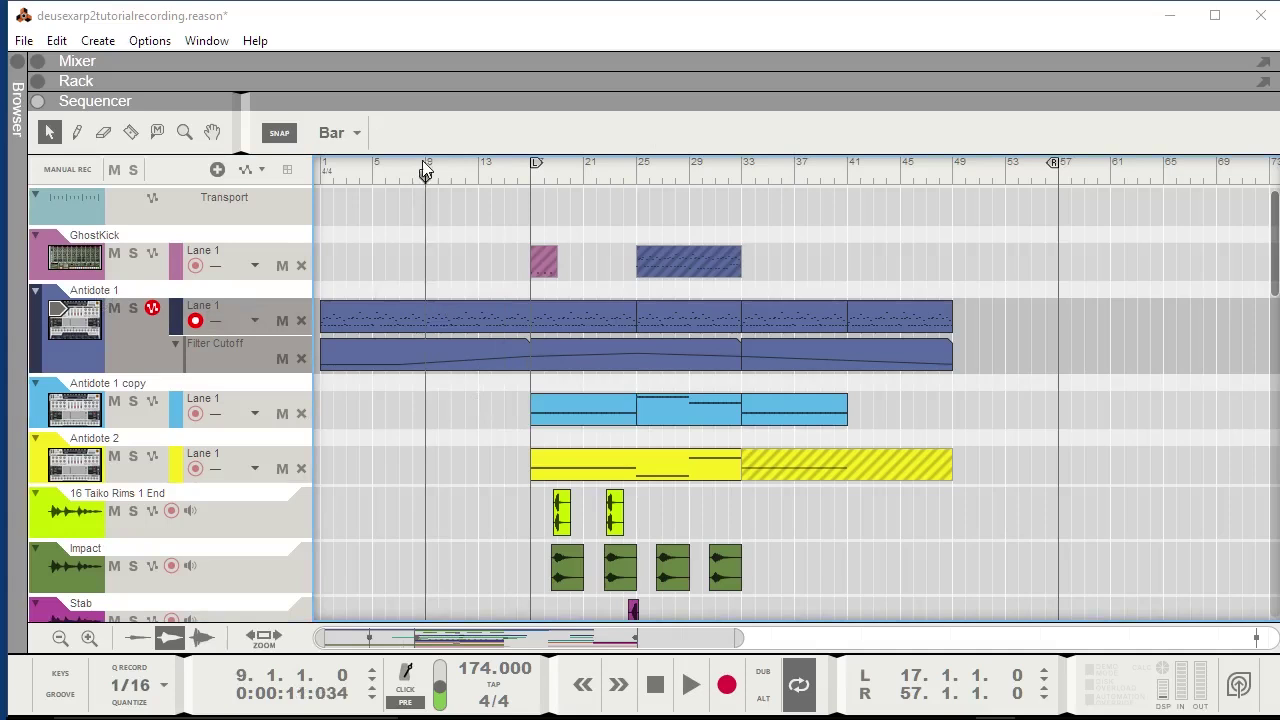
Open the Antidote 1 clip starting at bar 9 and examine its arpeggio notes in an enlarged note area.
{"action": "double_click", "coordinate": [450, 316]}
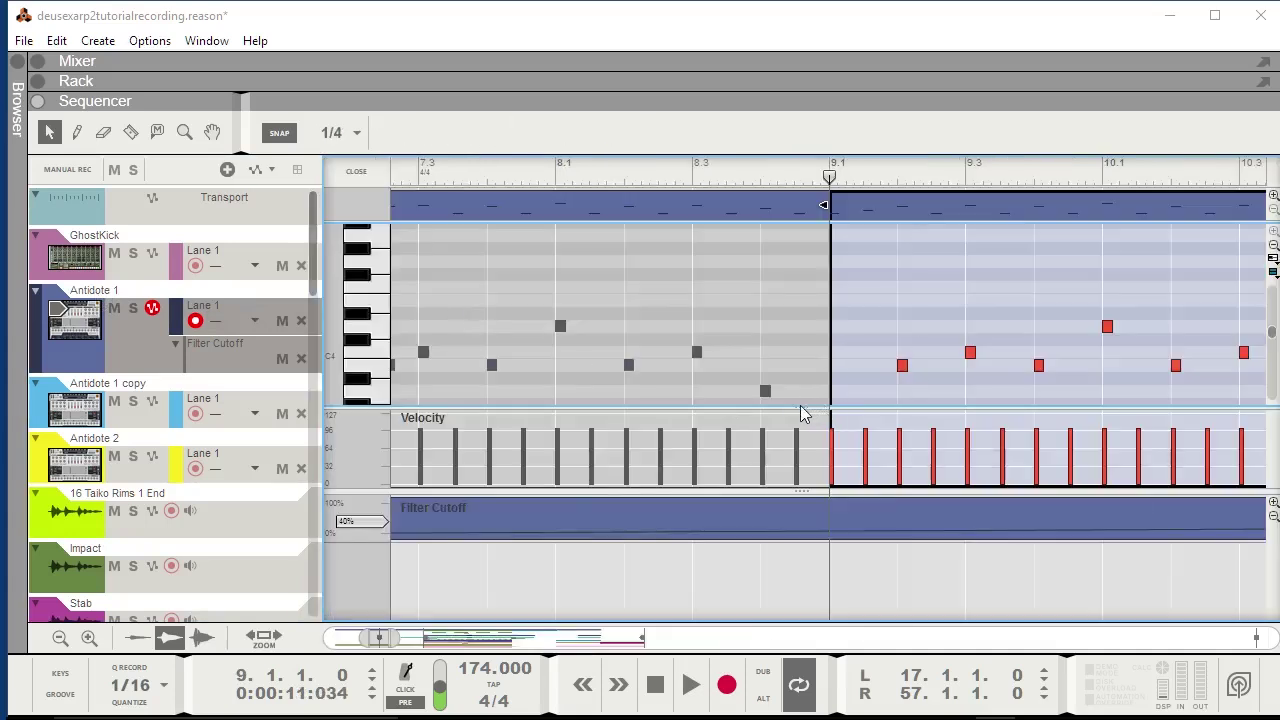
{"action": "left_click_drag", "start_coordinate": [802, 408], "coordinate": [778, 594]}
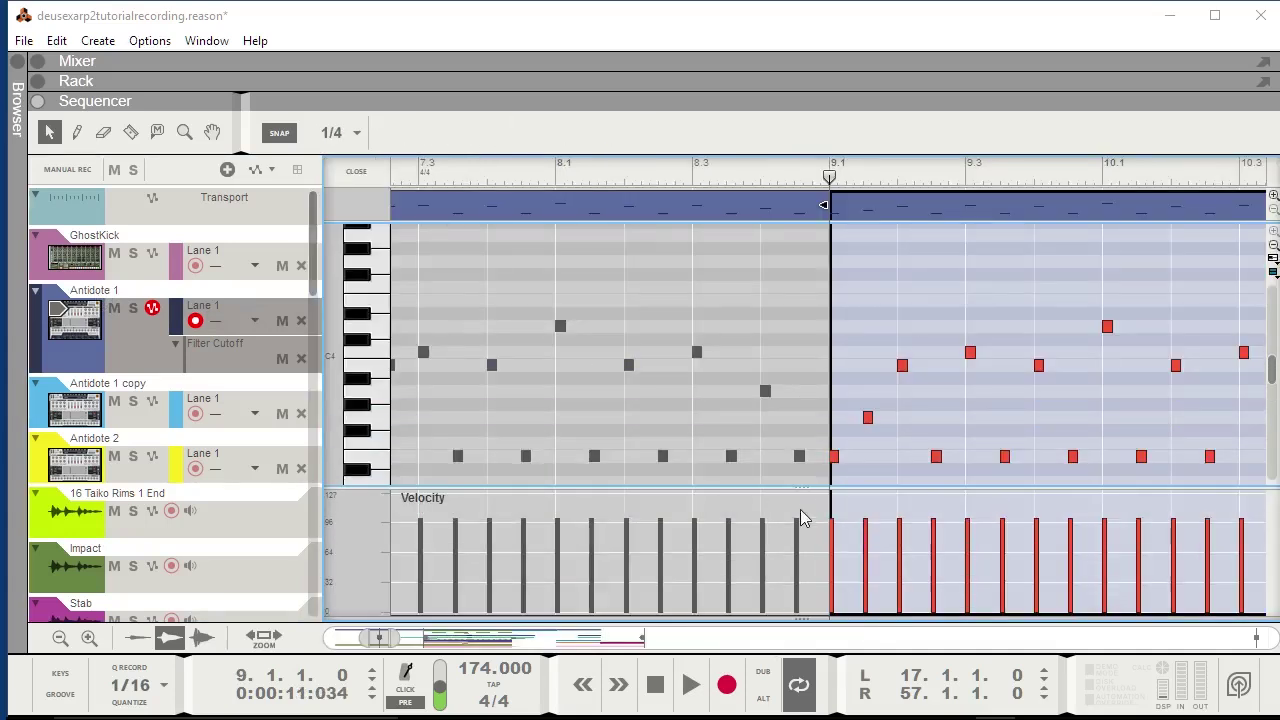
{"action": "left_click_drag", "start_coordinate": [790, 488], "coordinate": [791, 557]}
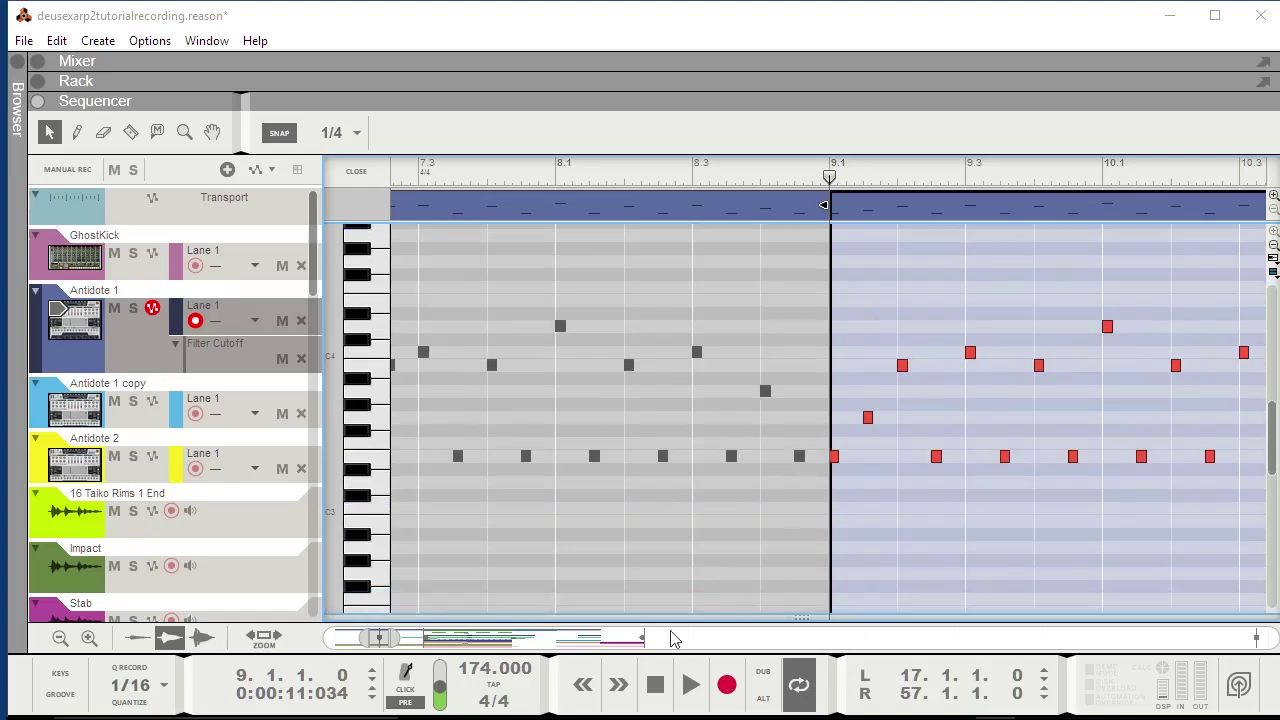
{"action": "left_click_drag", "start_coordinate": [392, 643], "coordinate": [450, 643]}
{"action": "scroll", "coordinate": [605, 485], "scroll_direction": "down", "scroll_amount": 2}
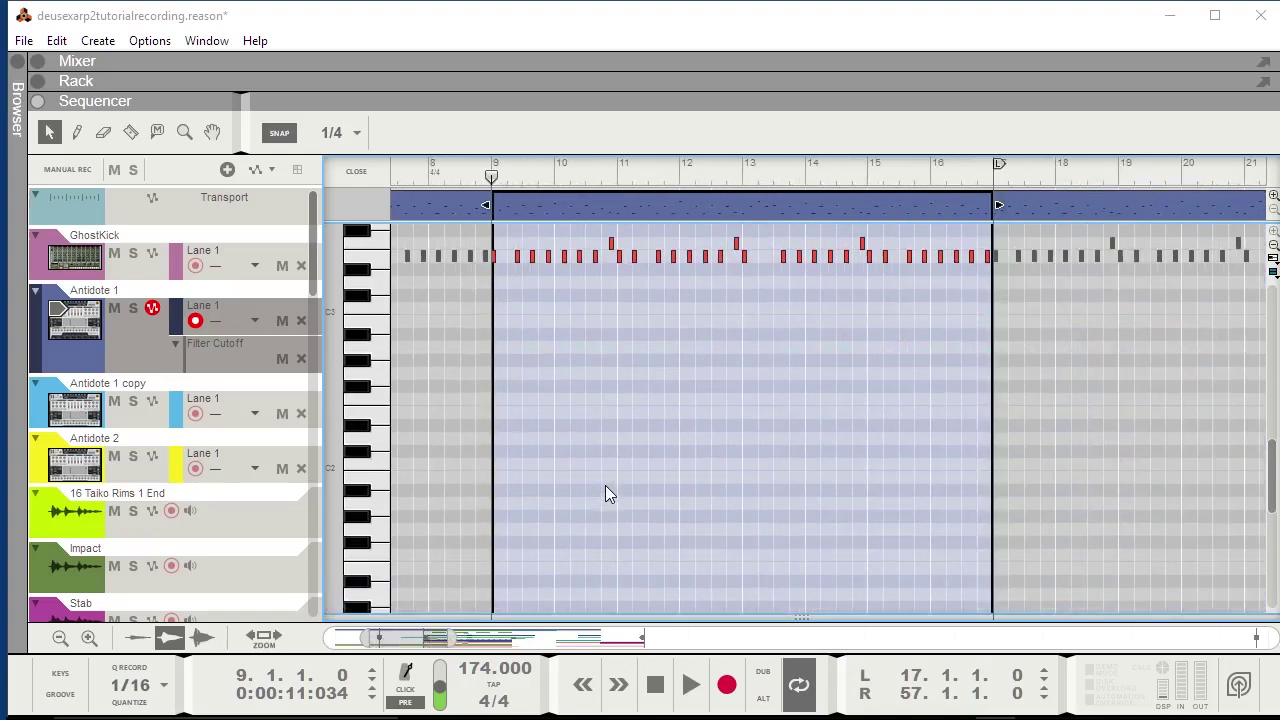
{"action": "scroll", "coordinate": [605, 485], "scroll_direction": "up", "scroll_amount": 3}
{"action": "scroll", "coordinate": [605, 485], "scroll_direction": "down", "scroll_amount": 1}
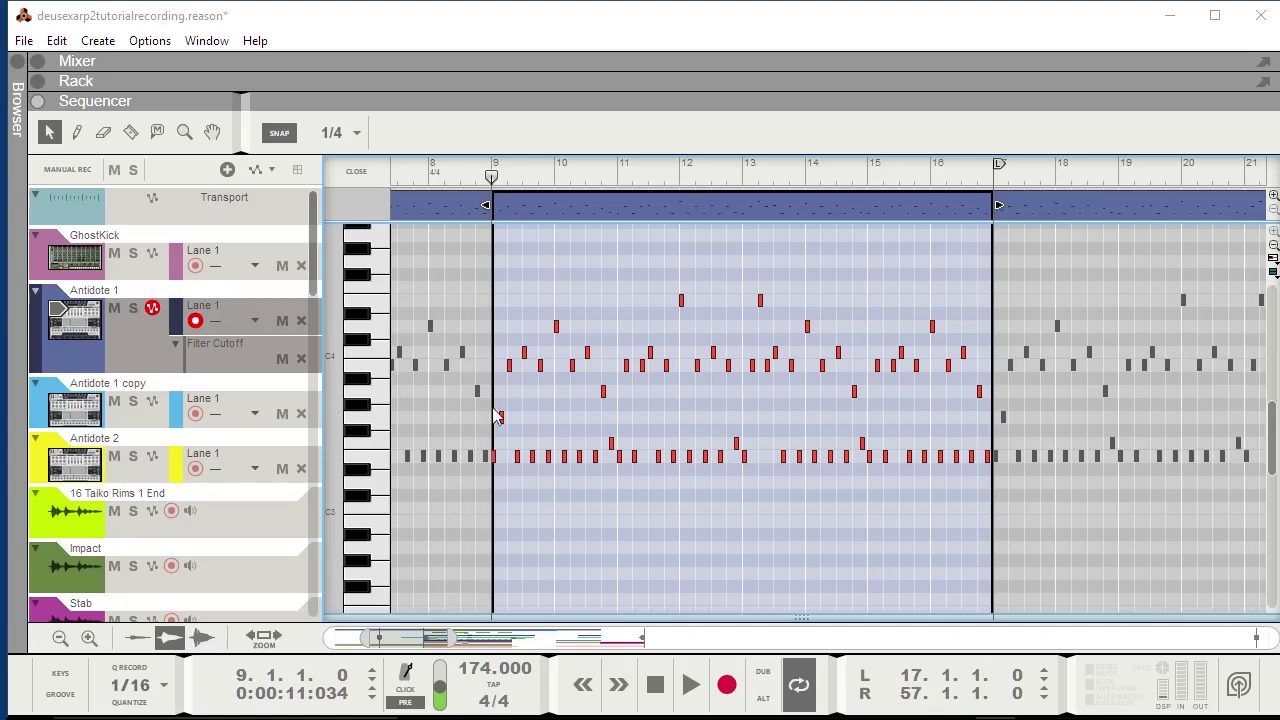
{"action": "scroll", "coordinate": [550, 445], "scroll_direction": "up", "scroll_amount": 8}
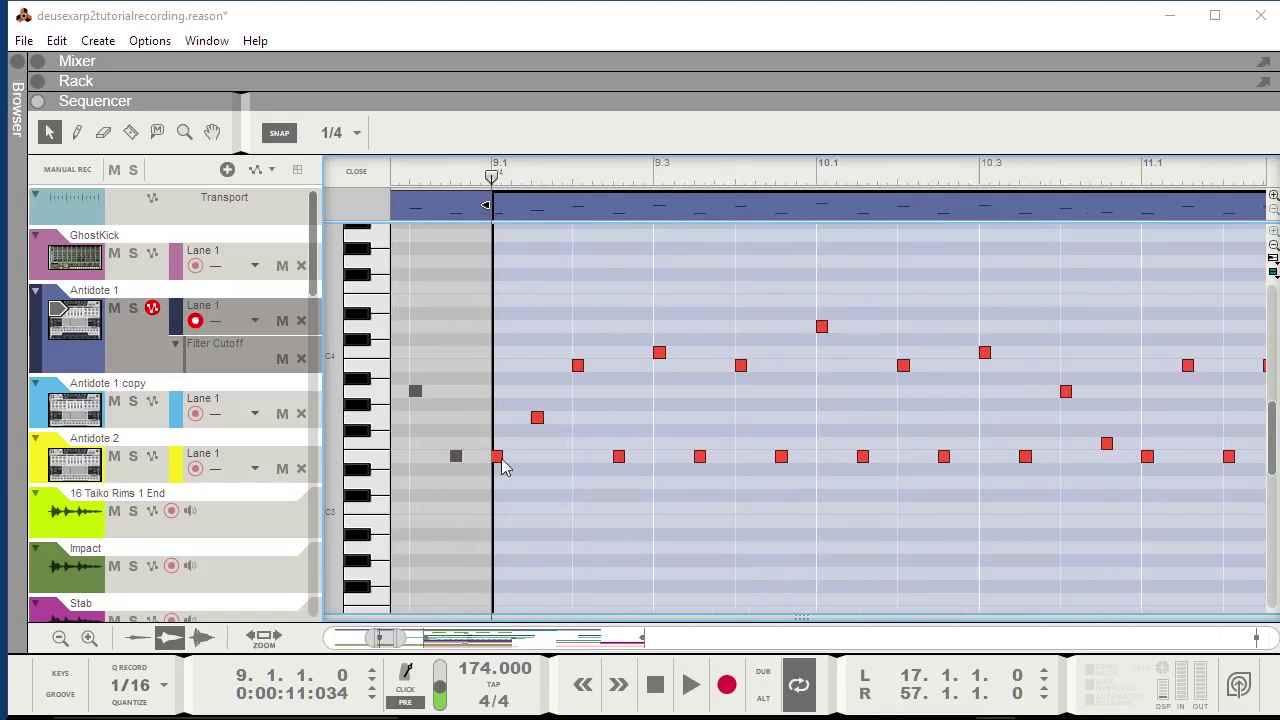
{"action": "scroll", "coordinate": [900, 436], "scroll_direction": "down", "scroll_amount": 3}
Solo the Antidote 1 track and listen to its arpeggio from bar 9 against the notes, stopping playback at the end.
{"action": "left_click", "coordinate": [133, 308]}
{"action": "key", "text": "ctrl+1"}
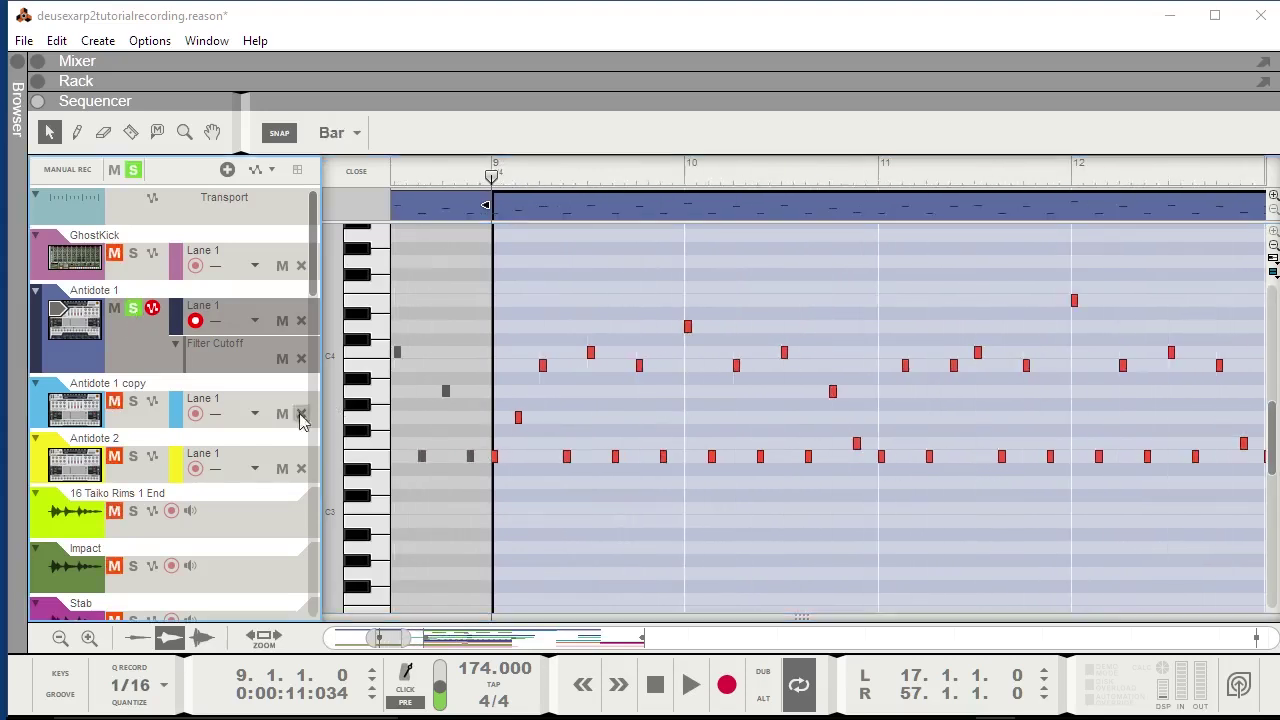
{"action": "key", "text": "space"}
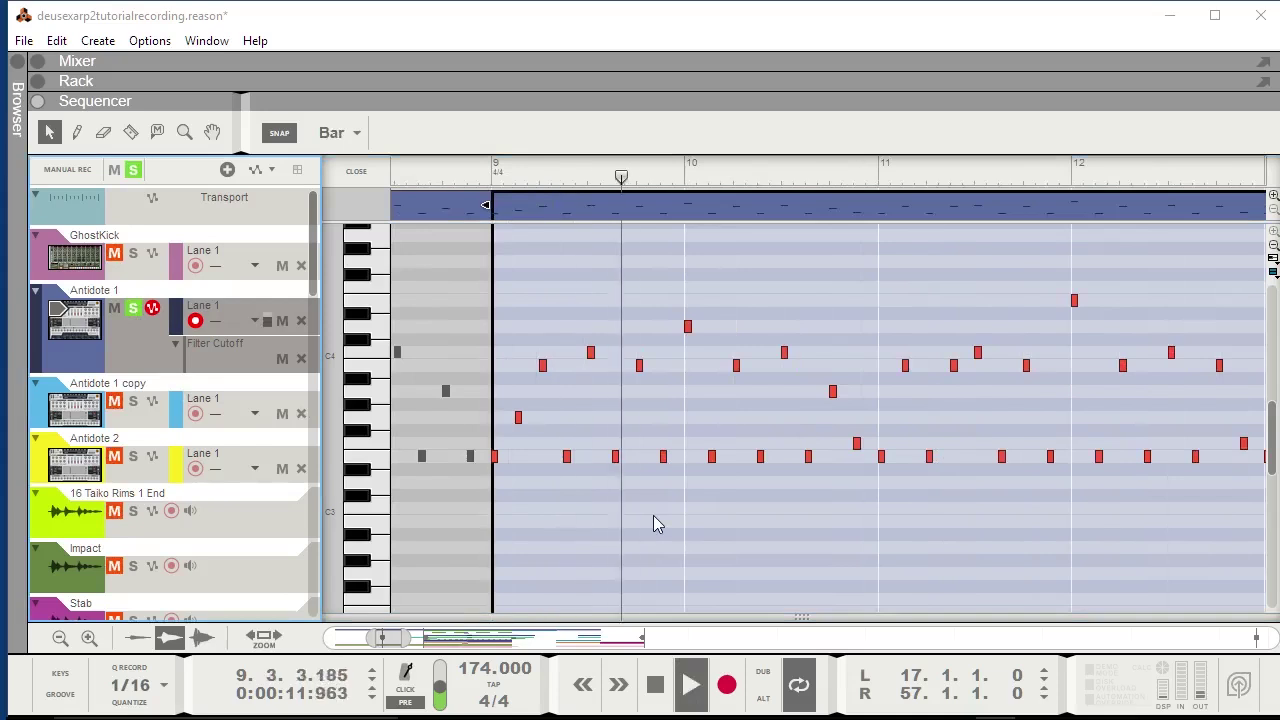
{"action": "scroll", "coordinate": [850, 482], "scroll_direction": "down", "scroll_amount": 3}
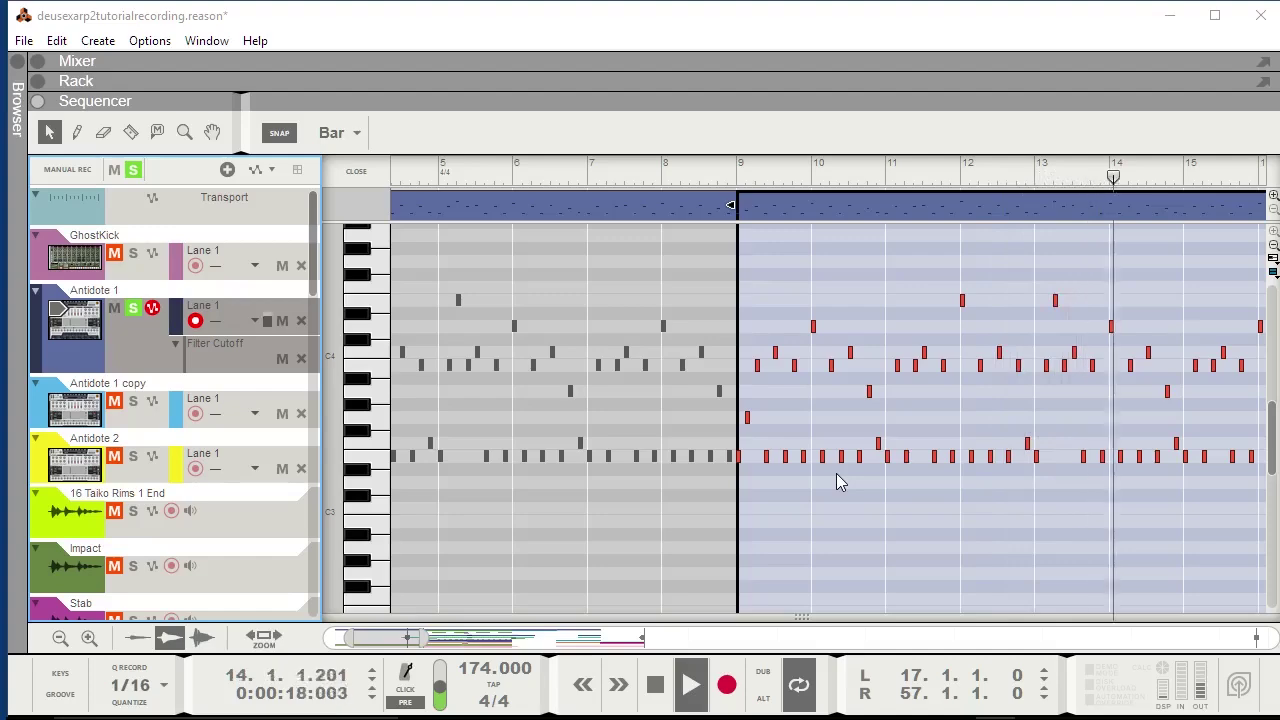
{"action": "key", "text": "space"}
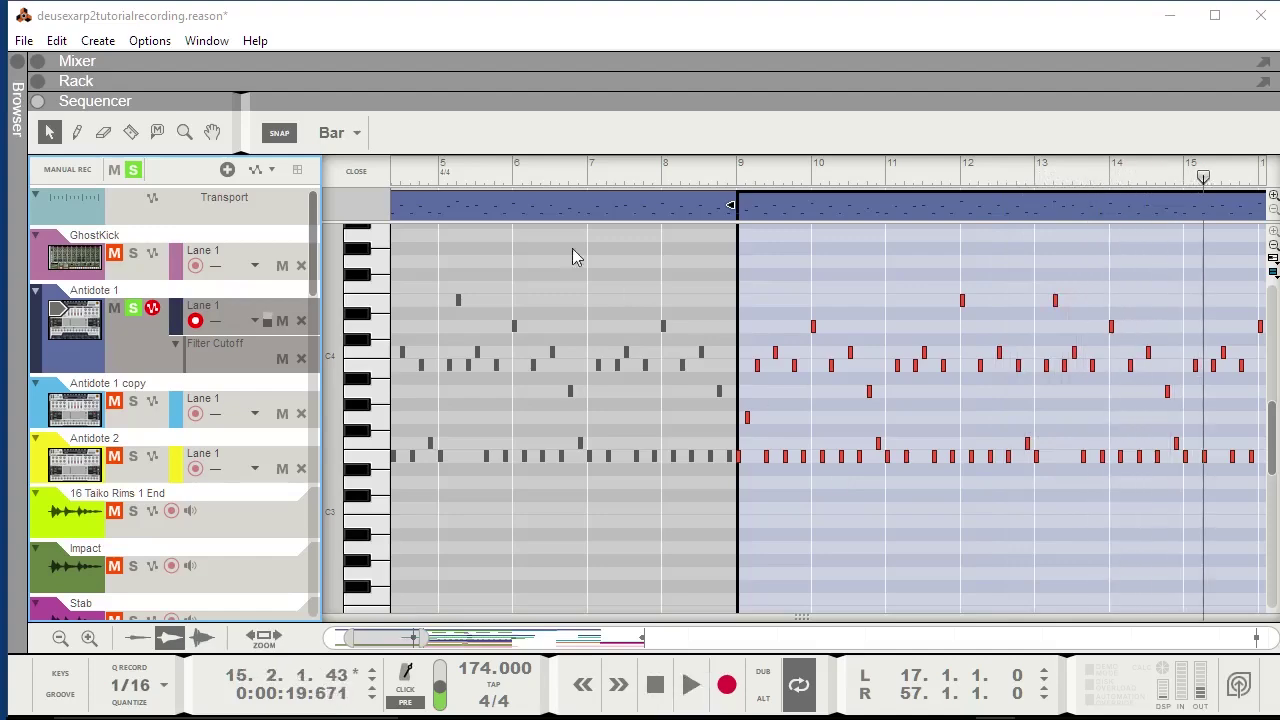
Reveal the rack above the sequencer and add a new Antidote synthesizer in the empty space at its end.
{"action": "left_click_drag", "start_coordinate": [424, 96], "coordinate": [533, 373]}
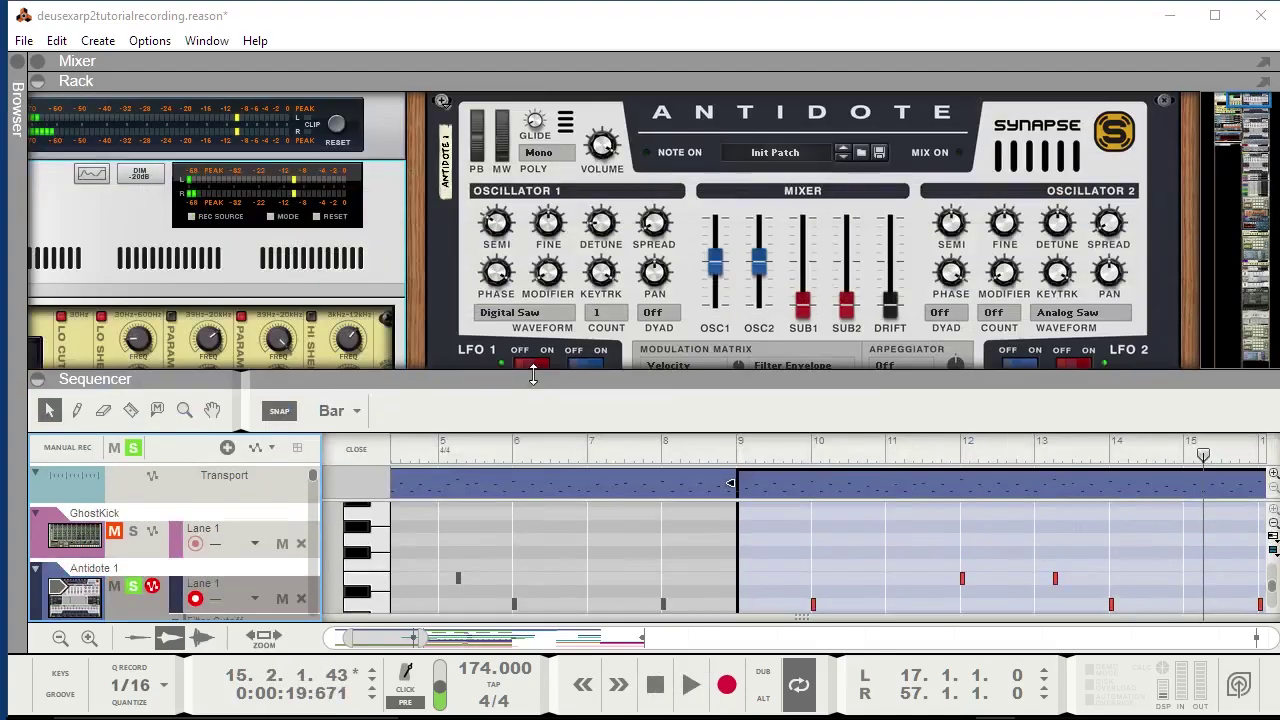
{"action": "left_click_drag", "start_coordinate": [1243, 103], "coordinate": [1272, 377]}
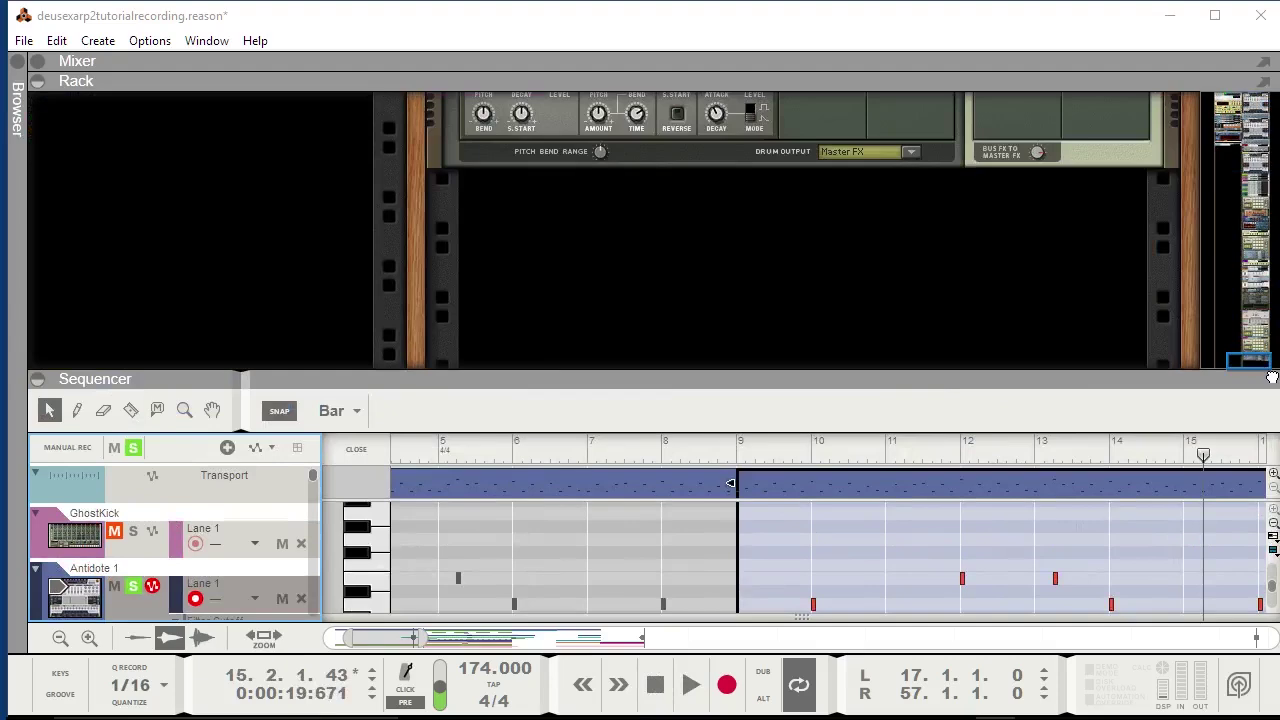
{"action": "left_click", "coordinate": [587, 274]}
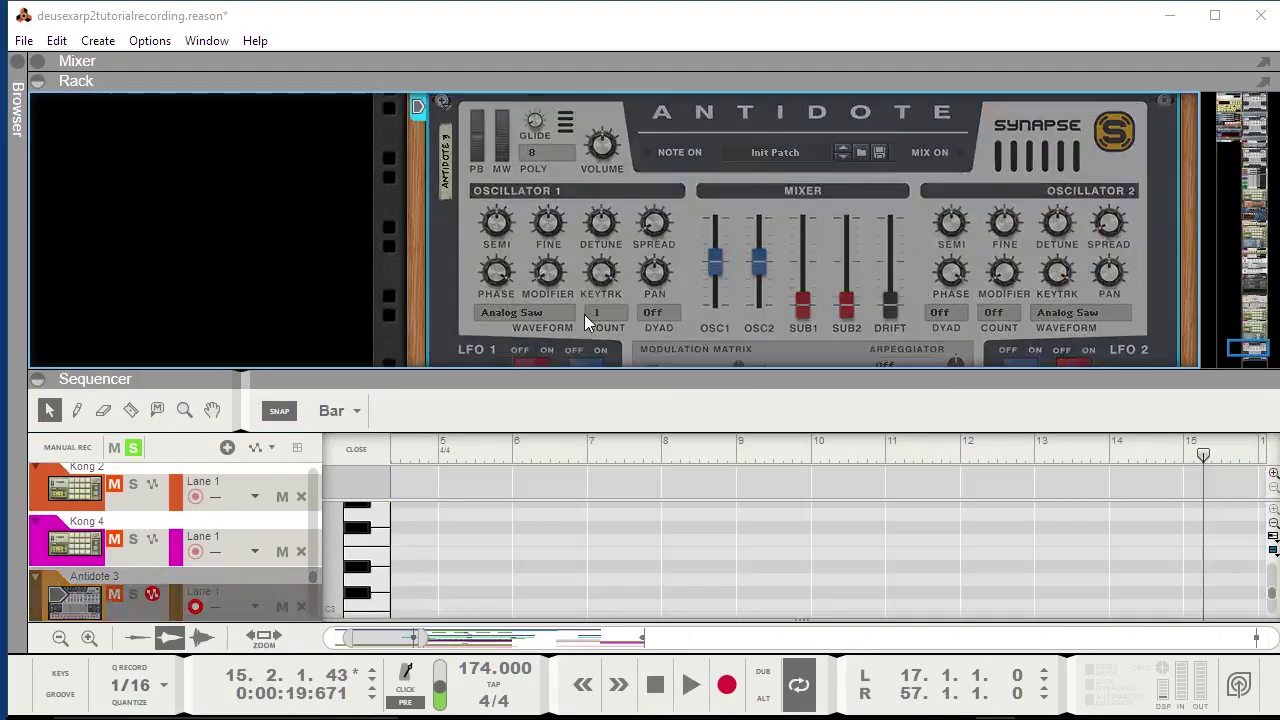
Return to the arrangement view and move the Antidote 3 track up between GhostKick and Antidote 1.
{"action": "left_click_drag", "start_coordinate": [368, 383], "coordinate": [345, 148]}
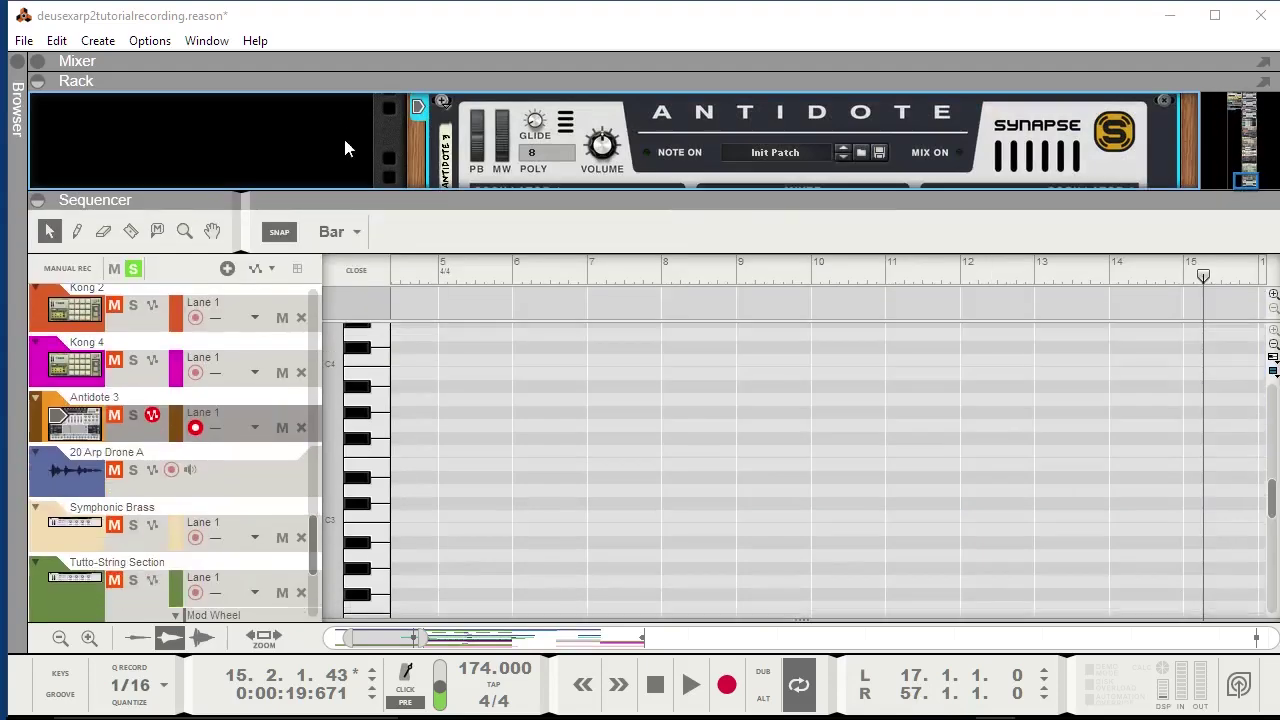
{"action": "left_click", "coordinate": [355, 272]}
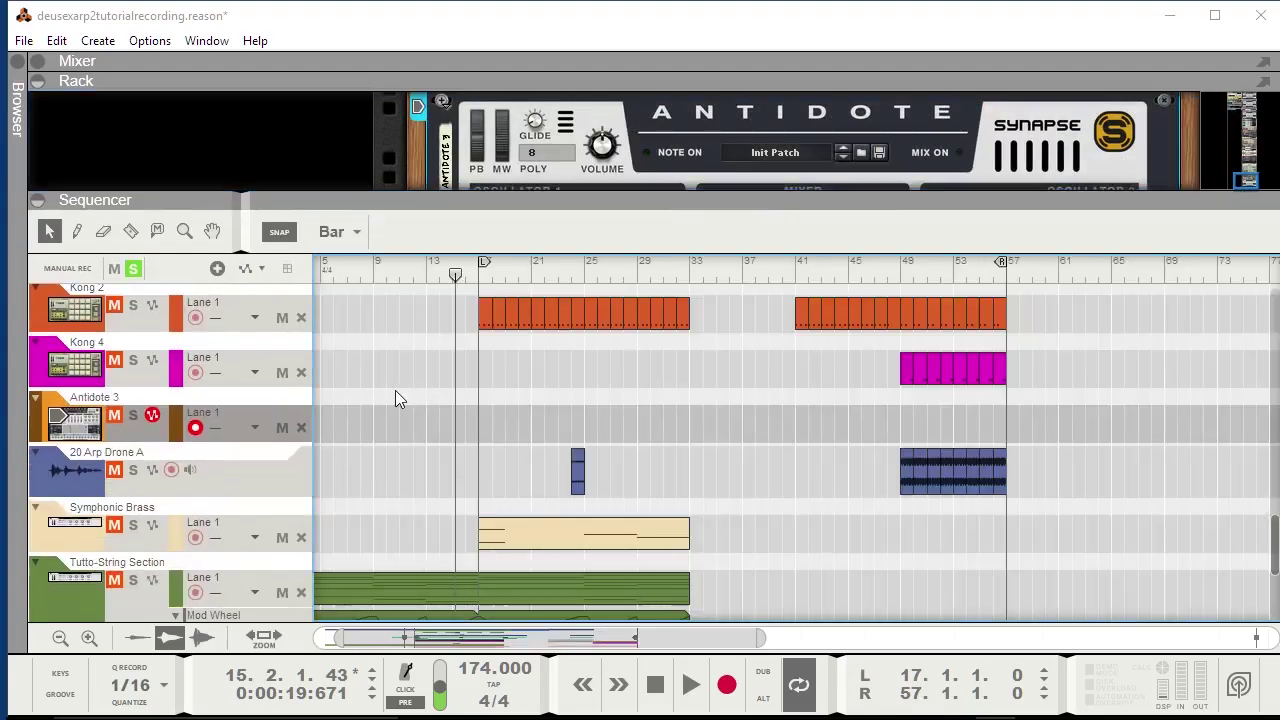
{"action": "scroll", "coordinate": [395, 390], "scroll_direction": "up", "scroll_amount": 15}
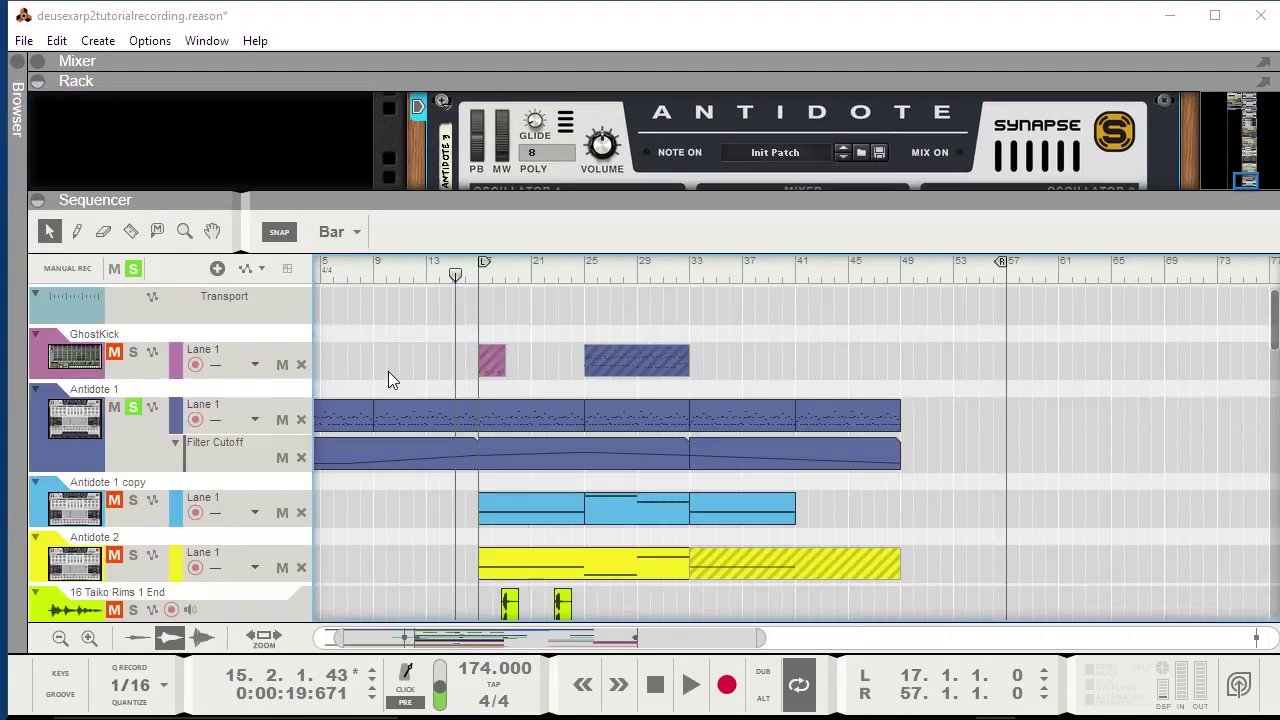
{"action": "left_click_drag", "start_coordinate": [977, 401], "coordinate": [500, 365]}
{"action": "scroll", "coordinate": [314, 458], "scroll_direction": "down", "scroll_amount": 10}
{"action": "scroll", "coordinate": [314, 462], "scroll_direction": "down", "scroll_amount": 5}
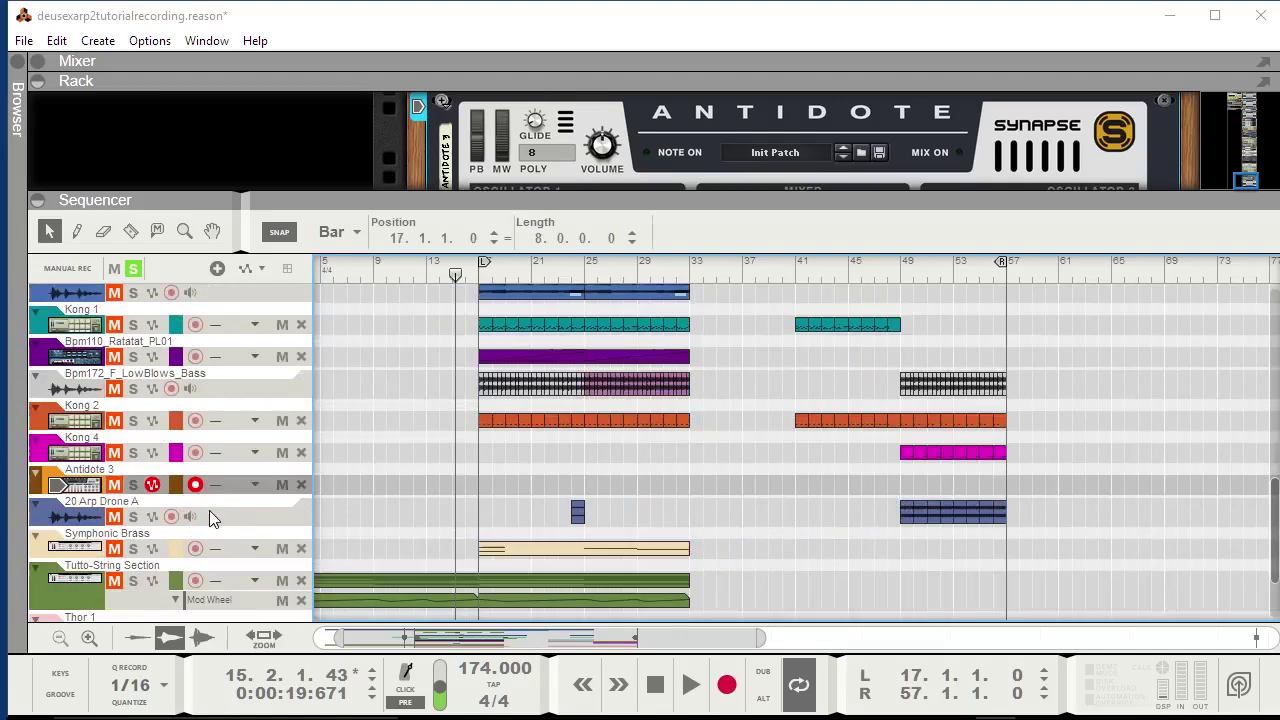
{"action": "left_click_drag", "start_coordinate": [37, 490], "coordinate": [80, 358]}
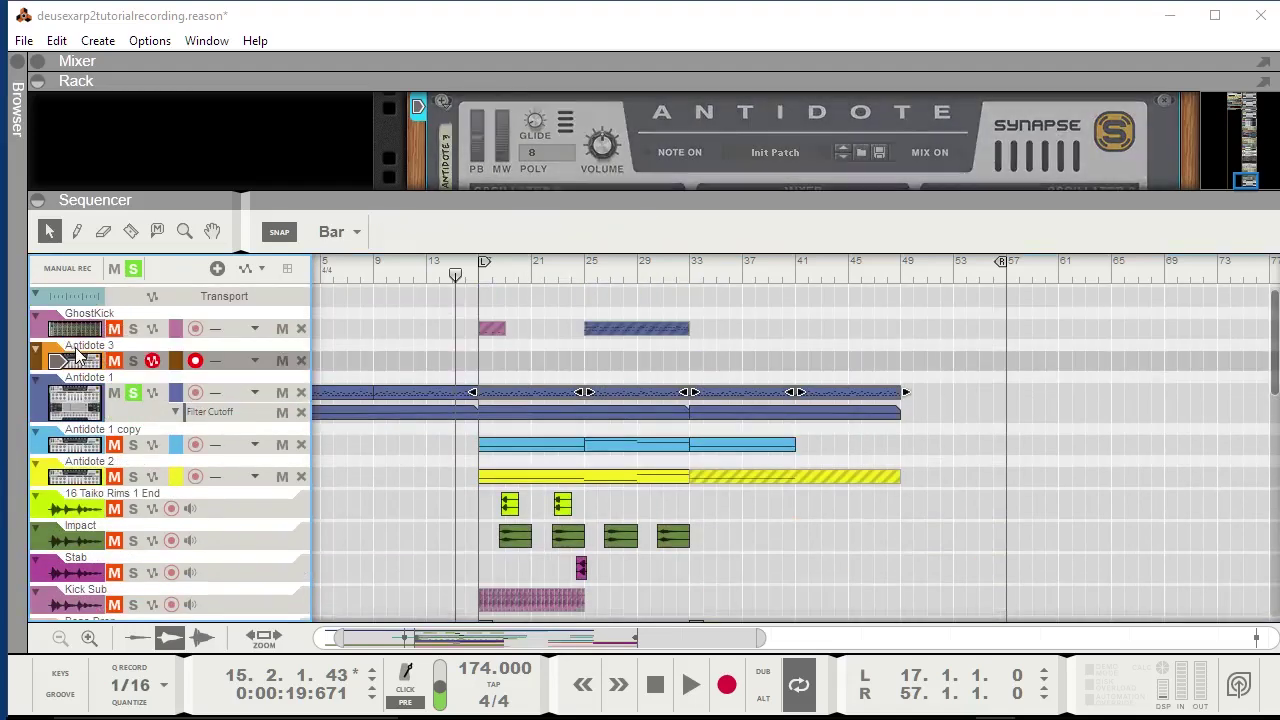
Copy the four Antidote 1 note clips spanning bars 17 to 49 onto the Antidote 3 lane at the same position.
{"action": "key", "text": "h"}
{"action": "key", "text": "h"}
{"action": "key", "text": "shift+h"}
{"action": "key", "text": "shift+h"}
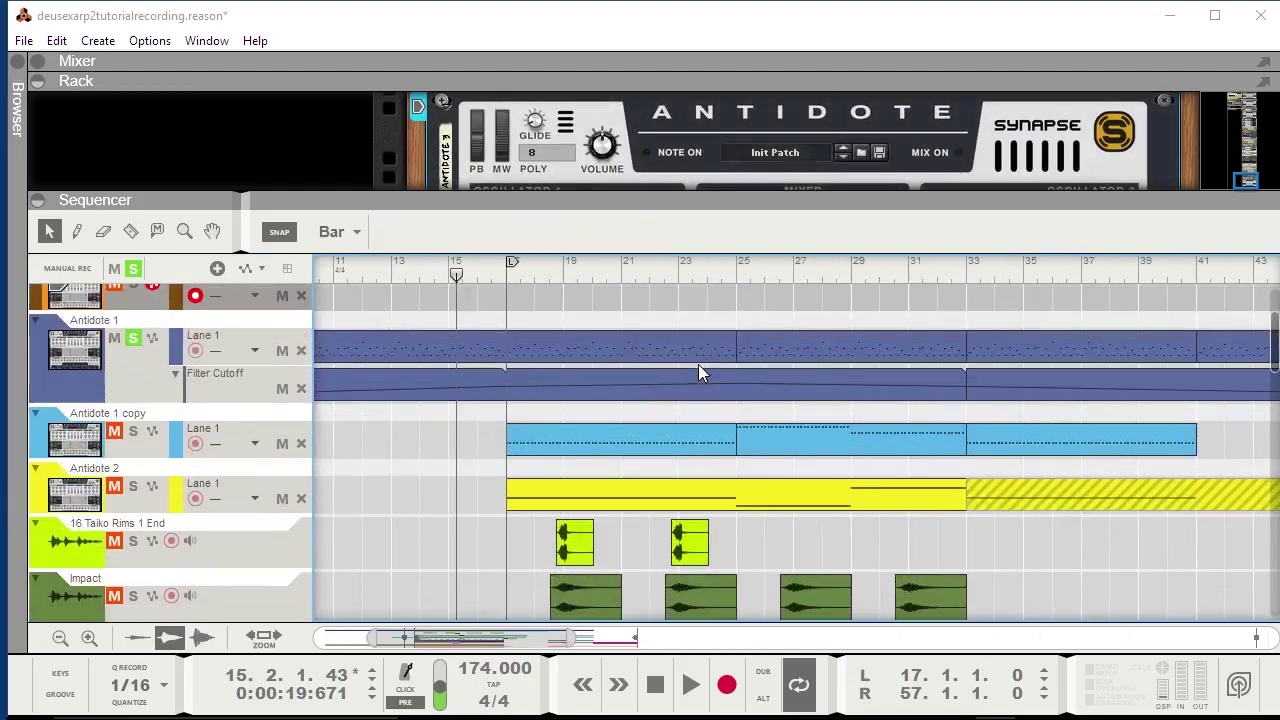
{"action": "scroll", "coordinate": [775, 460], "scroll_direction": "up", "scroll_amount": 2}
{"action": "scroll", "coordinate": [740, 438], "scroll_direction": "down", "scroll_amount": 1}
{"action": "key", "text": "g"}
{"action": "scroll", "coordinate": [715, 428], "scroll_direction": "down", "scroll_amount": 2}
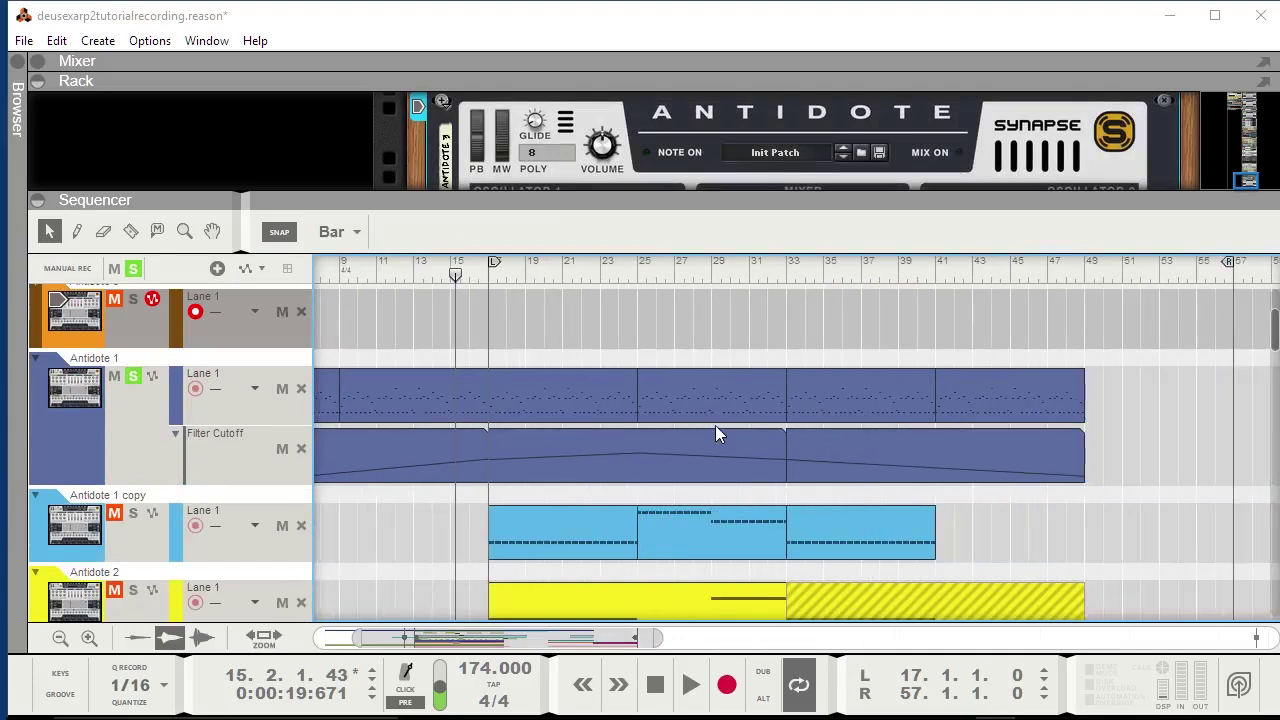
{"action": "left_click_drag", "start_coordinate": [1122, 372], "coordinate": [644, 329]}
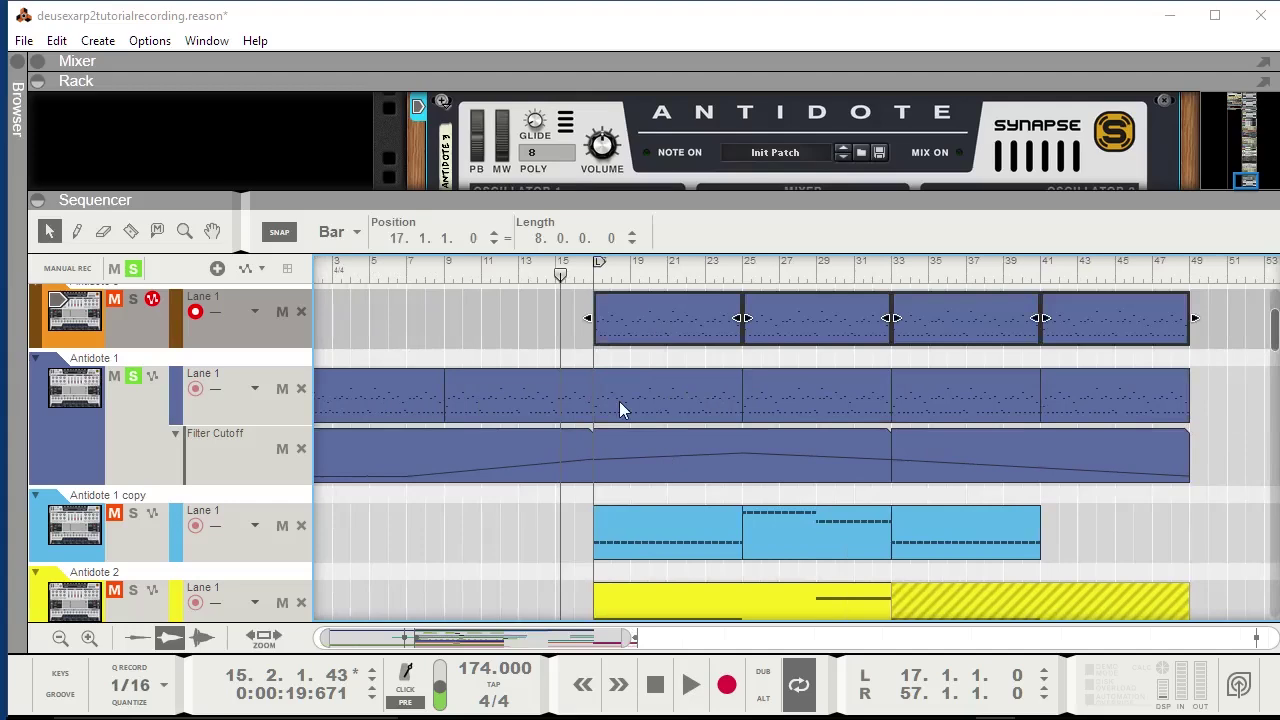
Enlarge the rack area and solo Antidote 3 instead of Antidote 1.
{"action": "left_click_drag", "start_coordinate": [513, 200], "coordinate": [513, 320]}
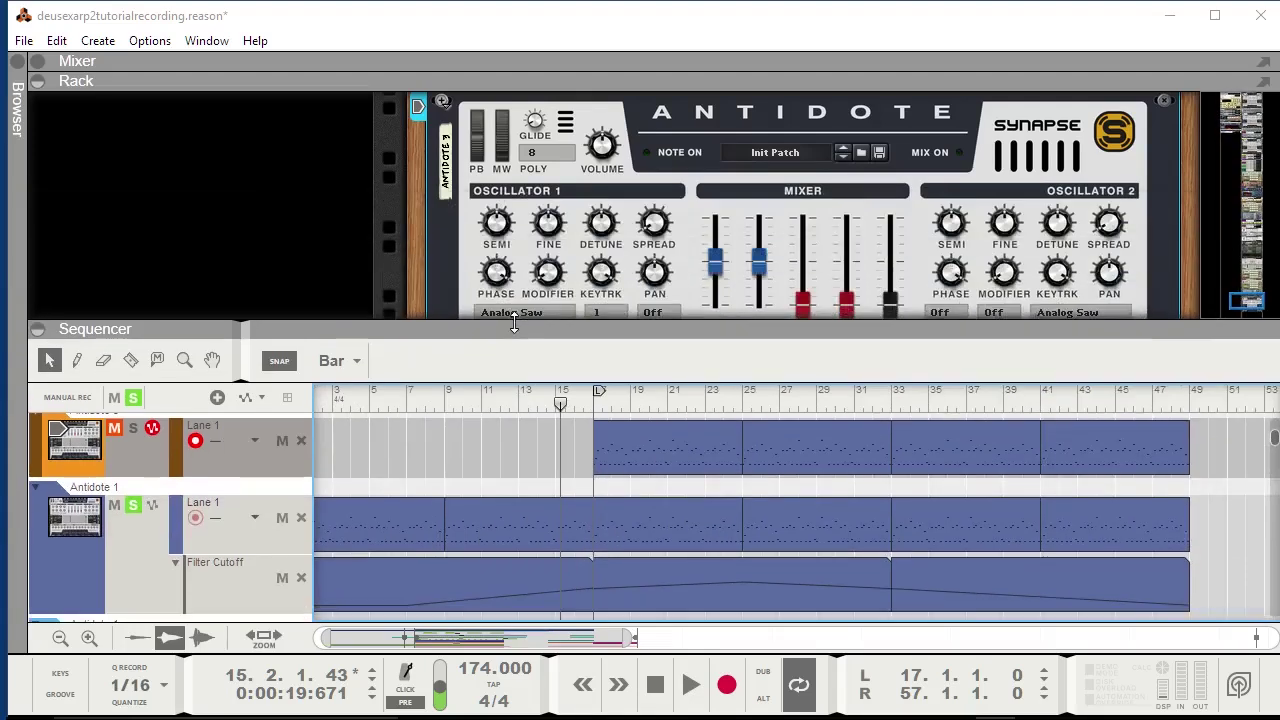
{"action": "left_click", "coordinate": [134, 398]}
{"action": "left_click", "coordinate": [131, 429]}
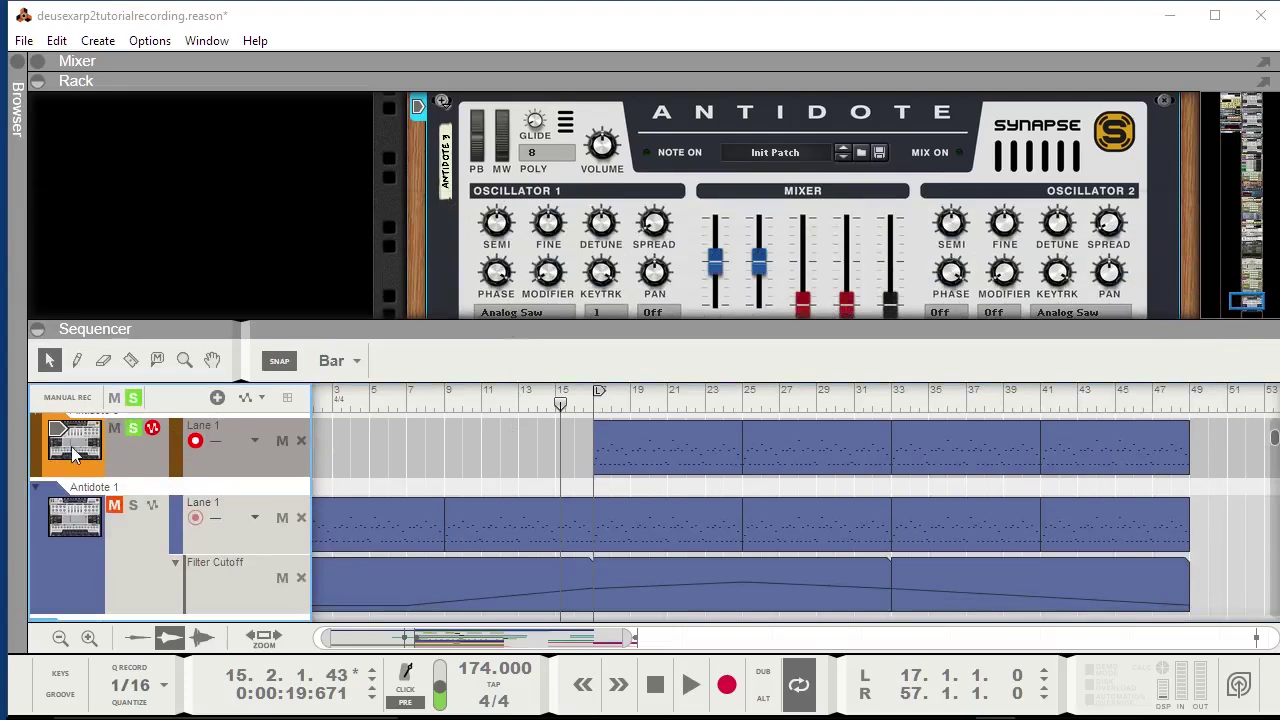
Expose more of the Antidote 3 device and audition its copied arpeggio from the left locator at bar 17.
{"action": "key", "text": "KP_1"}
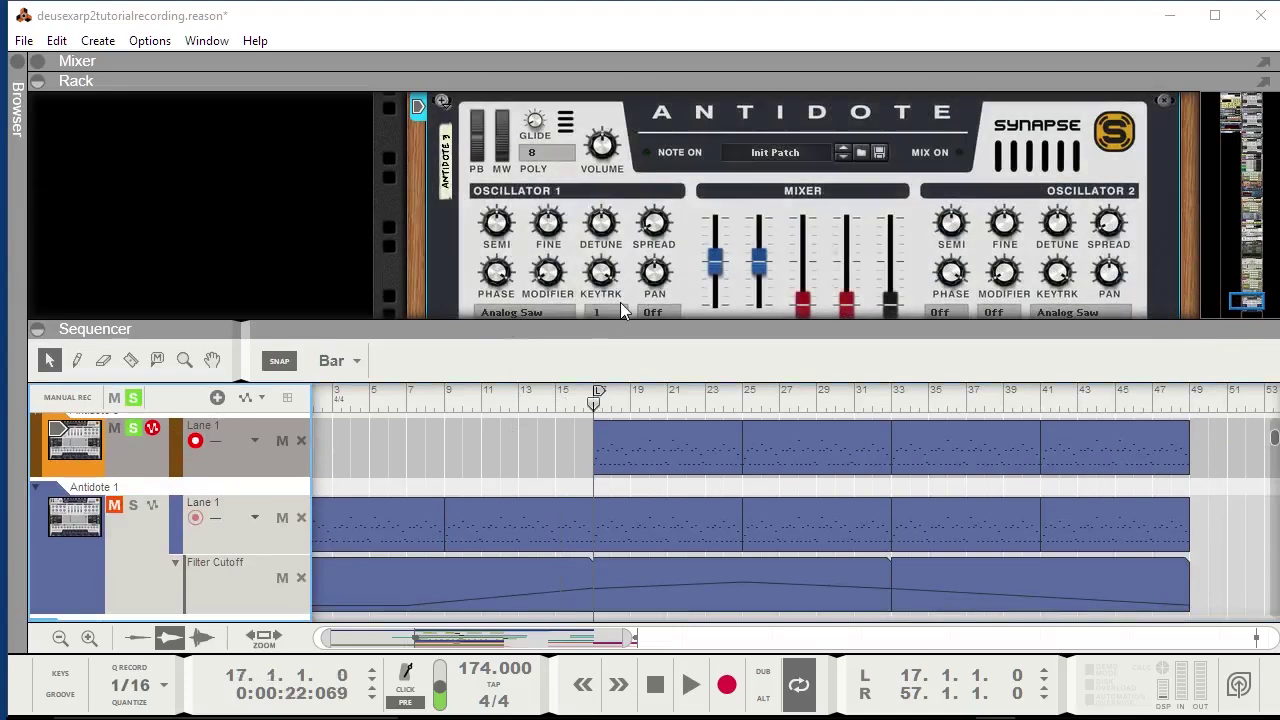
{"action": "left_click_drag", "start_coordinate": [577, 322], "coordinate": [569, 380]}
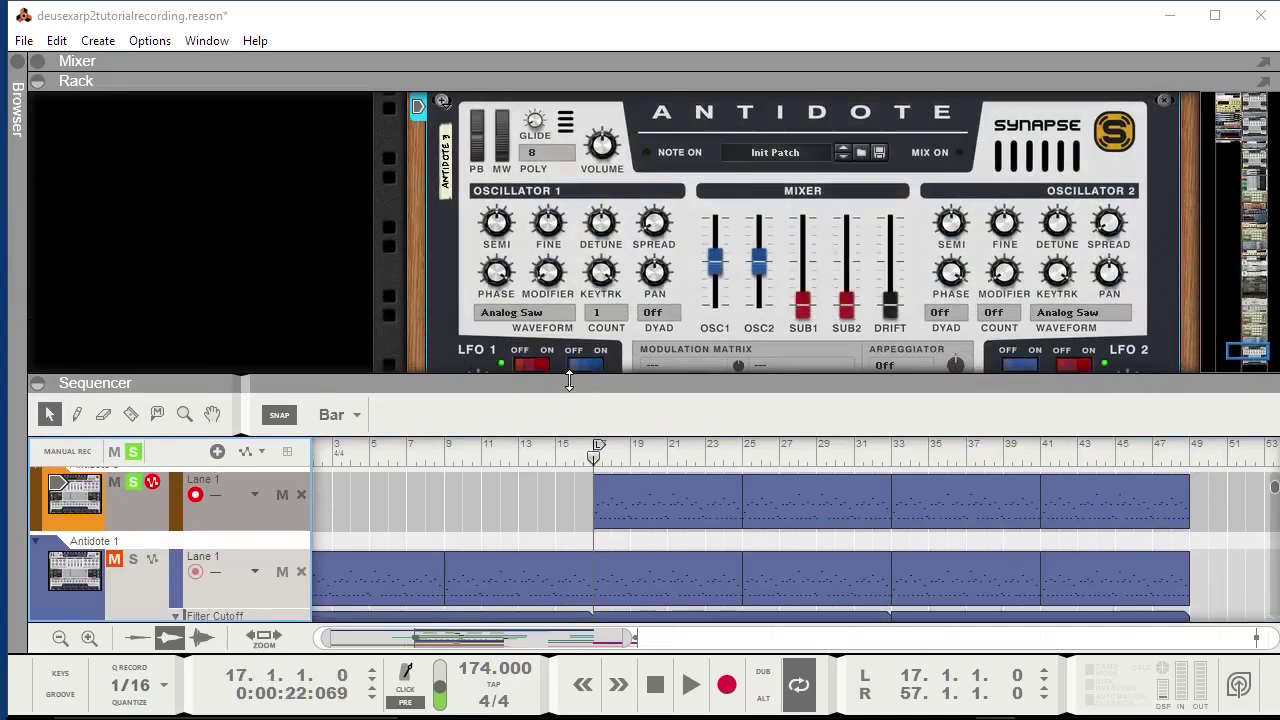
{"action": "key", "text": "space"}
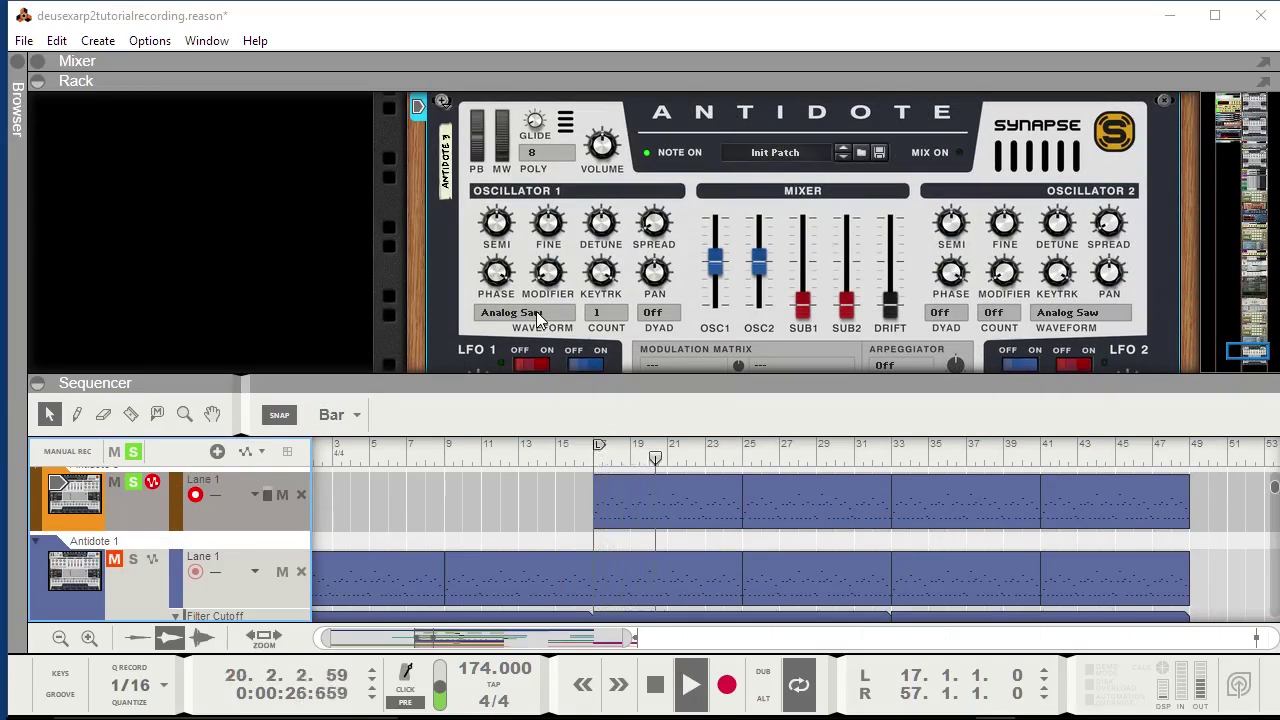
{"action": "key", "text": "space"}
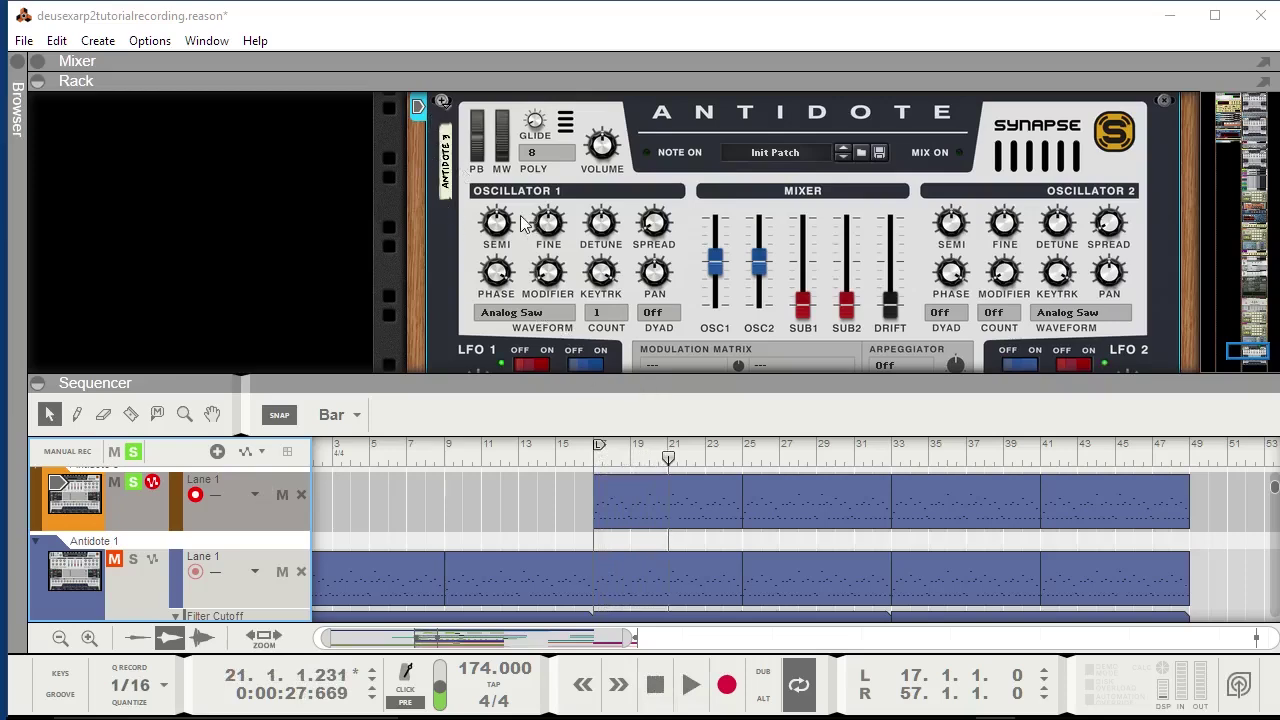
Replay the arpeggio from bar 17 and inspect the Antidote 3 device's modulation, filter and envelope sections.
{"action": "left_click", "coordinate": [499, 243]}
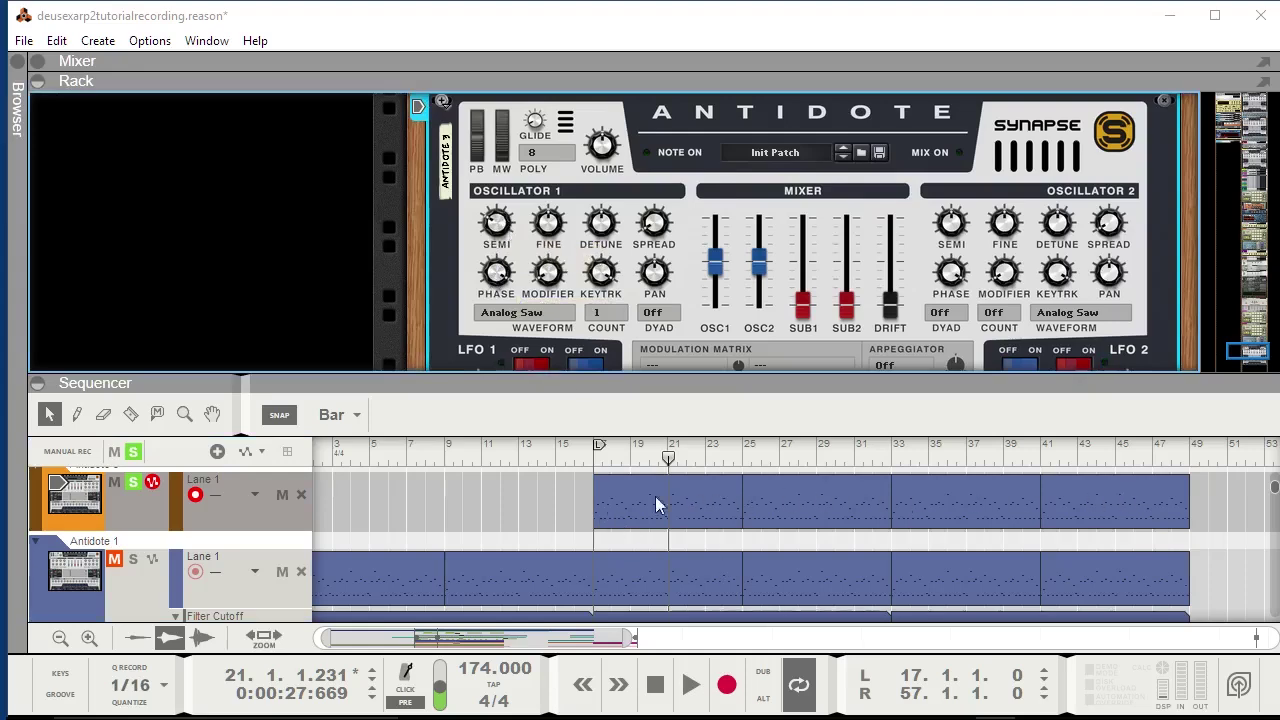
{"action": "key", "text": "Return"}
{"action": "key", "text": "space"}
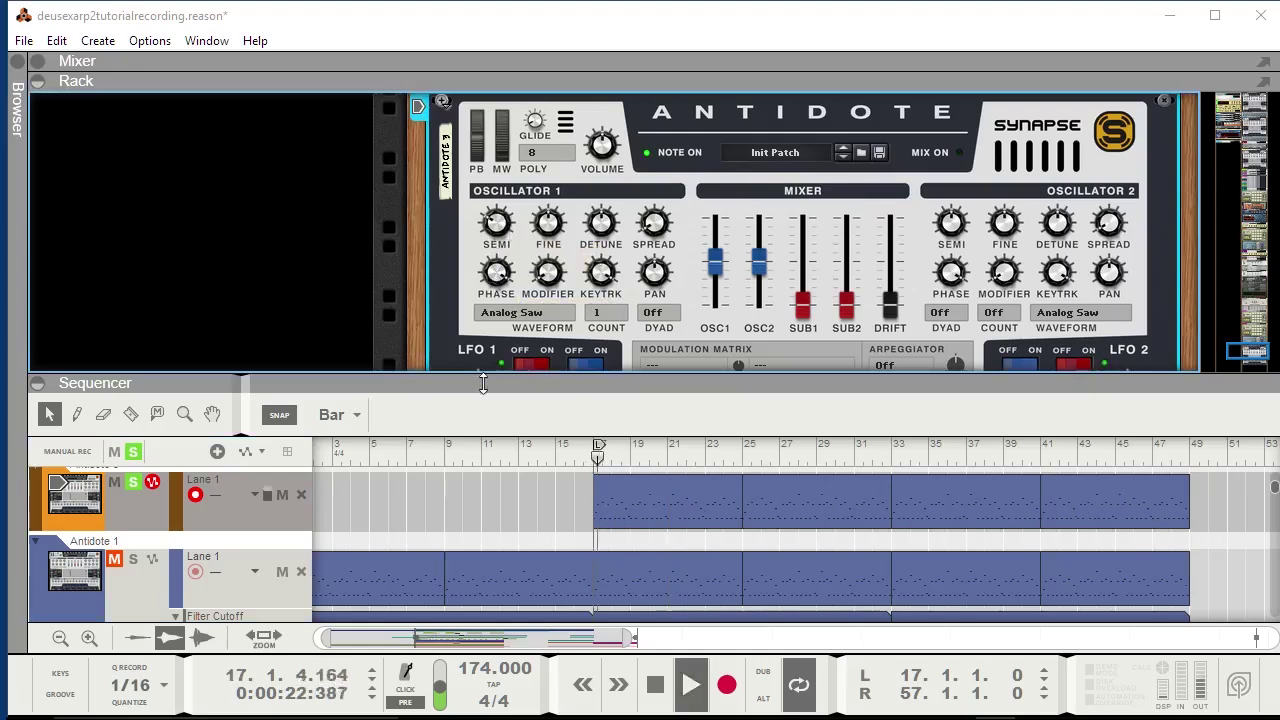
{"action": "scroll", "coordinate": [493, 317], "scroll_direction": "down", "scroll_amount": 1}
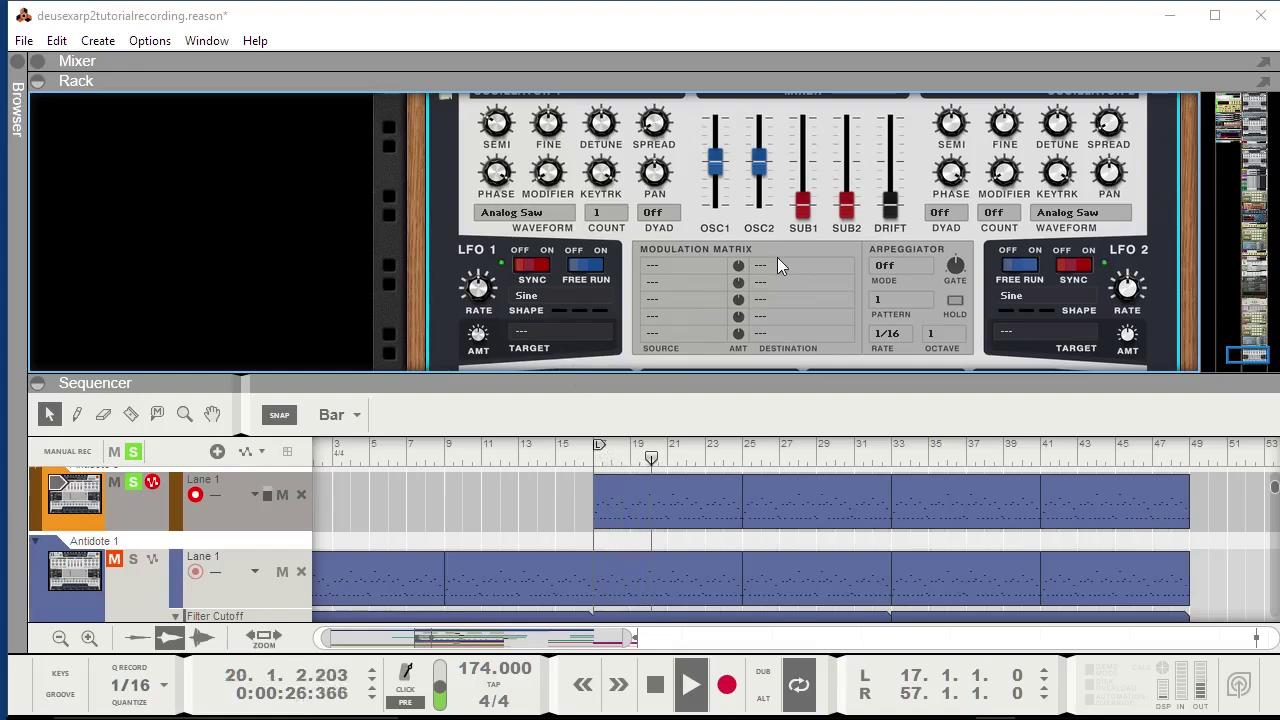
{"action": "scroll", "coordinate": [777, 257], "scroll_direction": "down", "scroll_amount": 2}
{"action": "scroll", "coordinate": [764, 242], "scroll_direction": "down", "scroll_amount": 2}
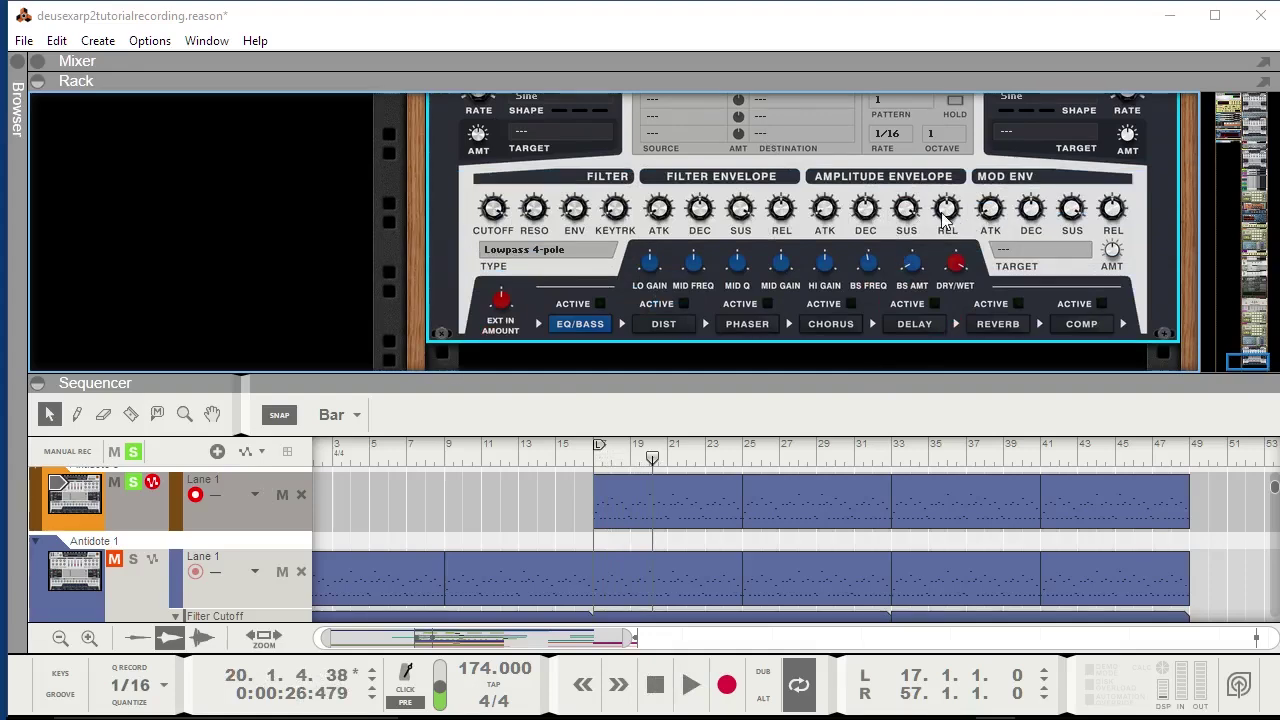
Adjust the Antidote 3 amplitude envelope's release and bring its decay to about 156 ms while auditioning the arpeggio.
{"action": "key", "text": "shift+Return"}
{"action": "key", "text": "space"}
{"action": "left_click_drag", "start_coordinate": [942, 212], "coordinate": [858, 215]}
{"action": "key", "text": "space"}
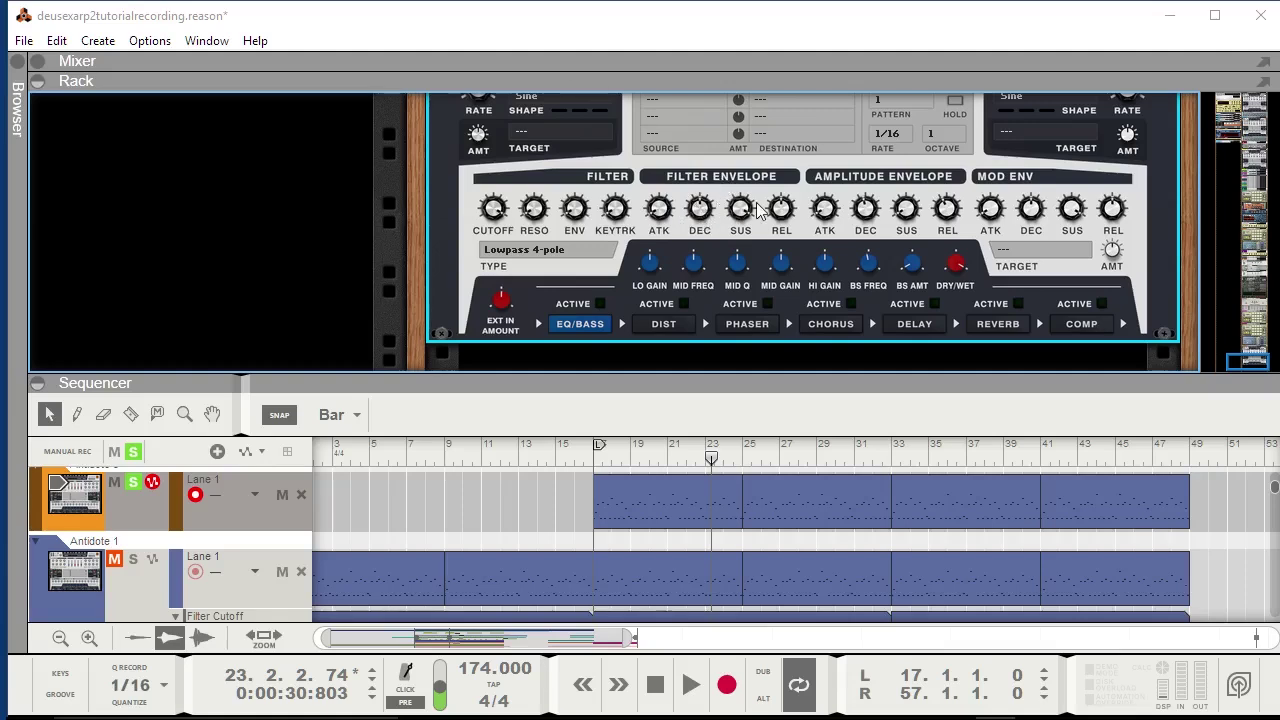
{"action": "key", "text": "KP_1"}
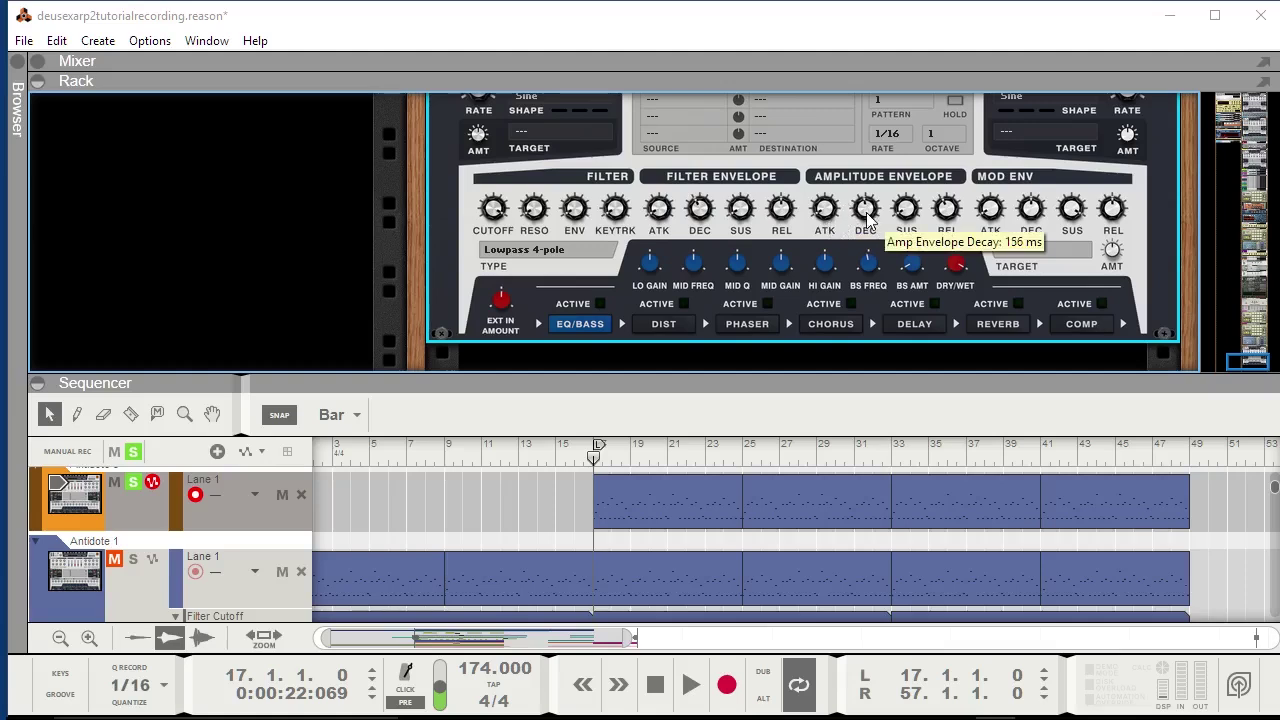
Shorten the amplitude envelope's decay to about 150 ms and set the filter envelope's decay to about 68 ms, auditioning from bar 17.
{"action": "left_click_drag", "start_coordinate": [851, 205], "coordinate": [870, 258]}
{"action": "key", "text": "space"}
{"action": "key", "text": "space"}
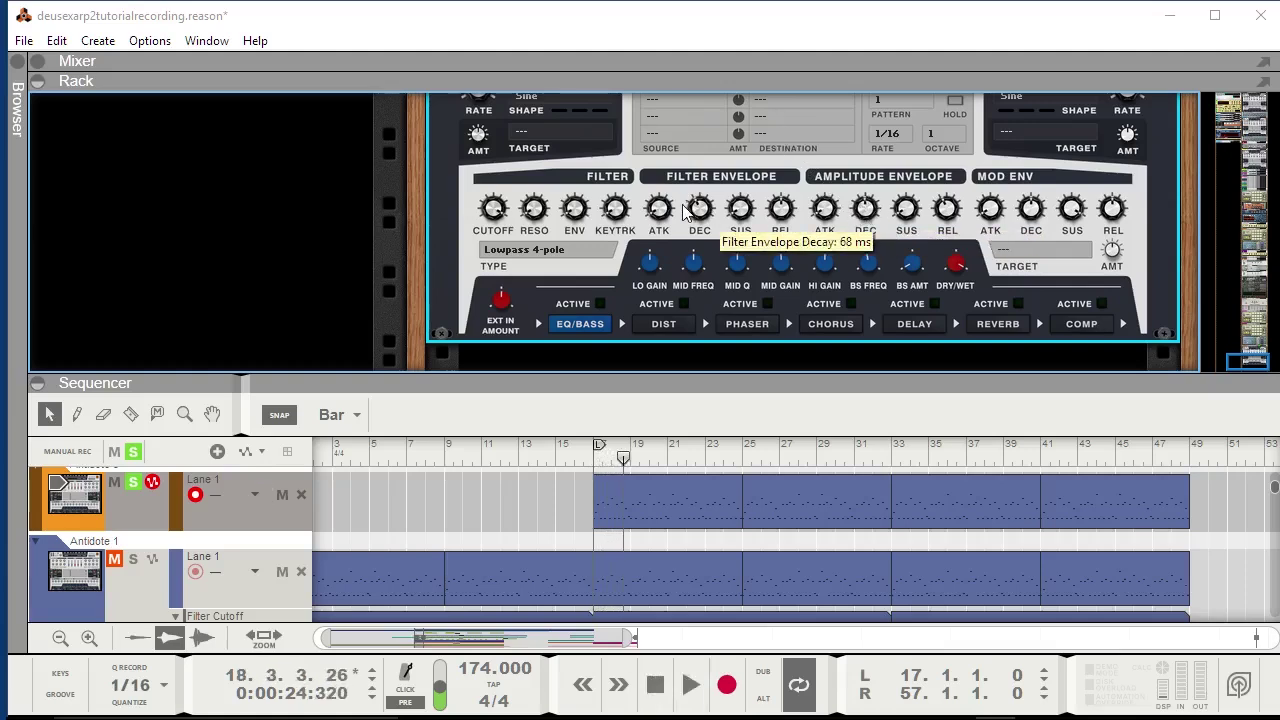
{"action": "left_click_drag", "start_coordinate": [865, 208], "coordinate": [856, 243]}
{"action": "left_click_drag", "start_coordinate": [716, 222], "coordinate": [716, 212]}
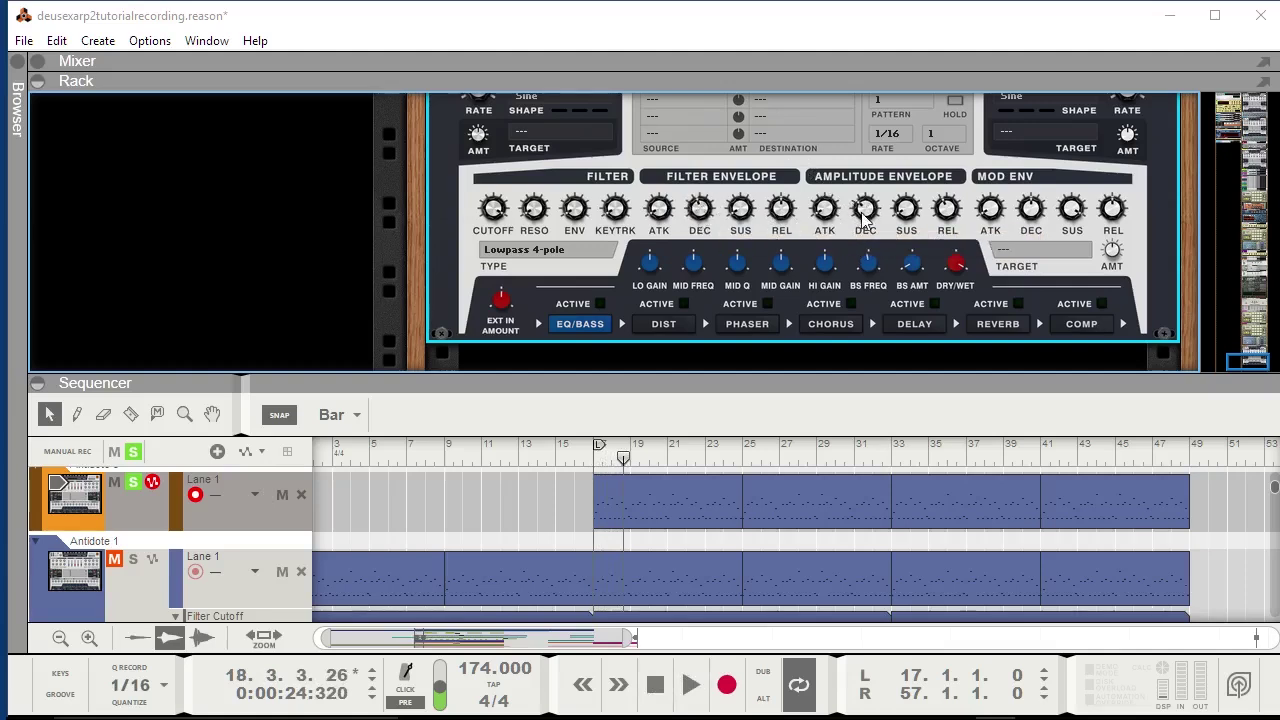
{"action": "key", "text": "shift+Return"}
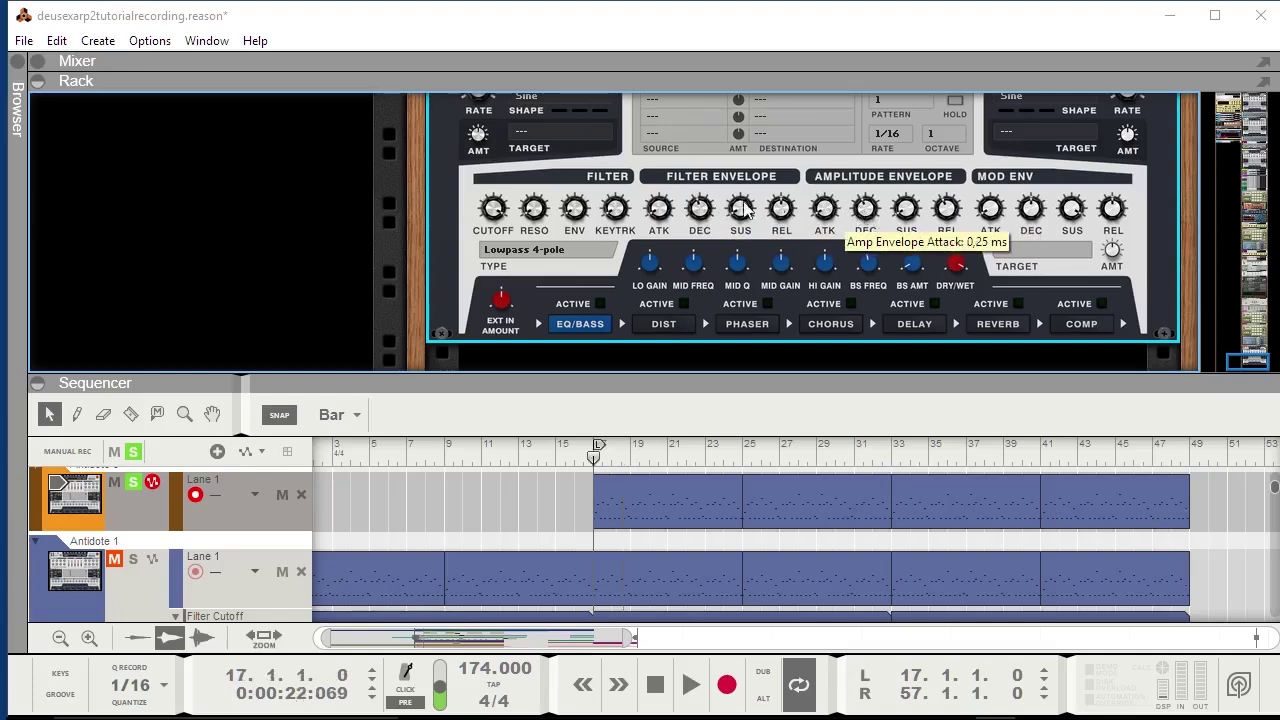
{"action": "key", "text": "space"}
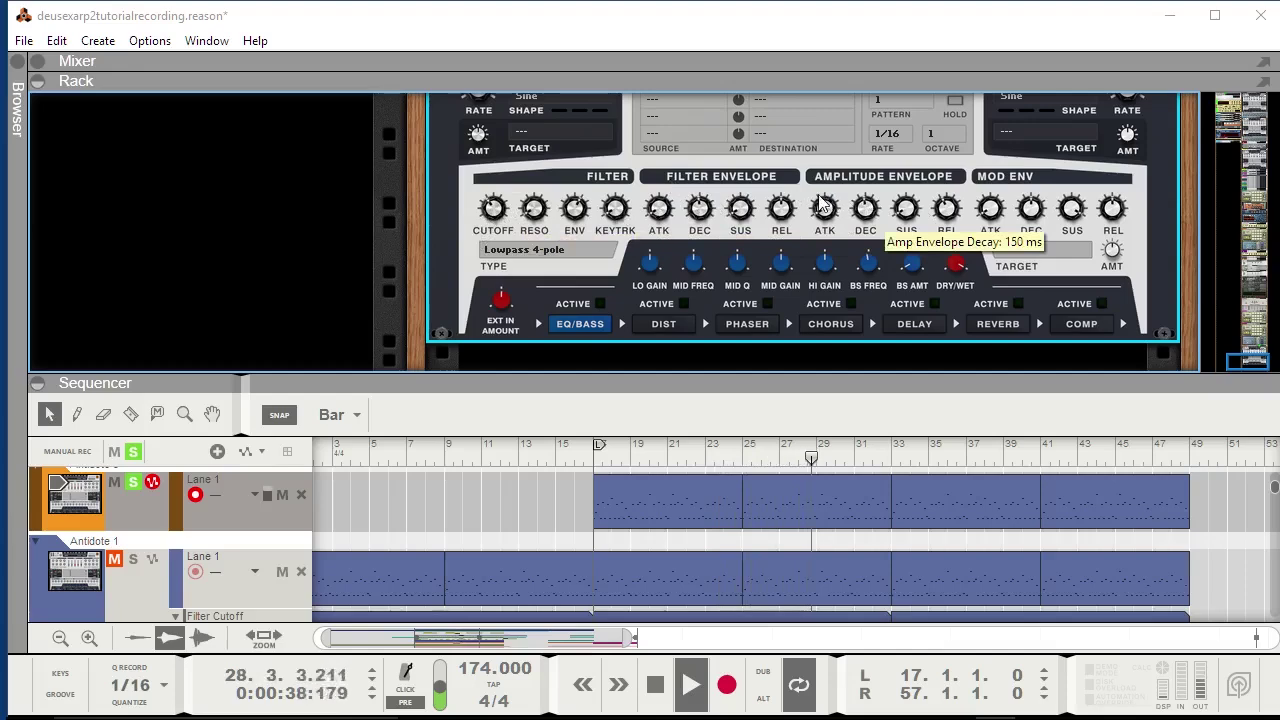
{"action": "left_click_drag", "start_coordinate": [933, 205], "coordinate": [896, 200]}
Enlarge the rack area and try Oscillator 1 with a count of 6 and varied spread and detune during playback.
{"action": "left_click_drag", "start_coordinate": [715, 378], "coordinate": [715, 407]}
{"action": "scroll", "coordinate": [685, 176], "scroll_direction": "up", "scroll_amount": 3}
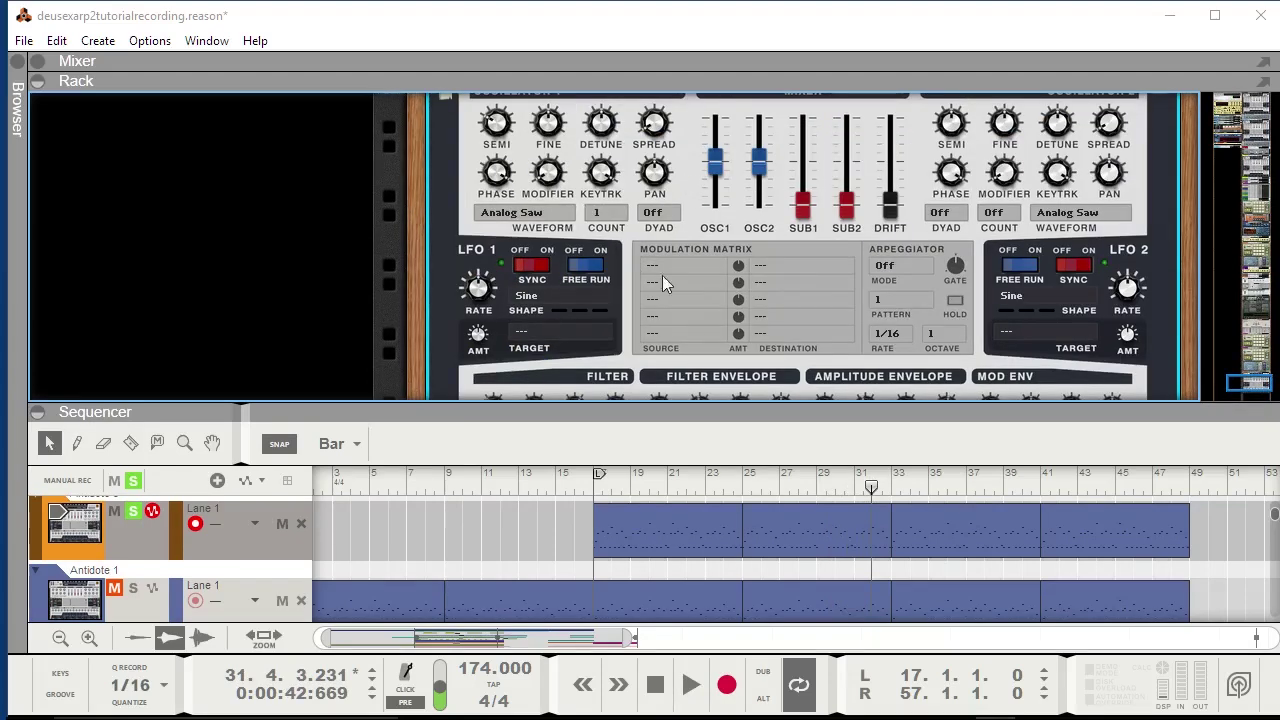
{"action": "mouse_move", "coordinate": [655, 140]}
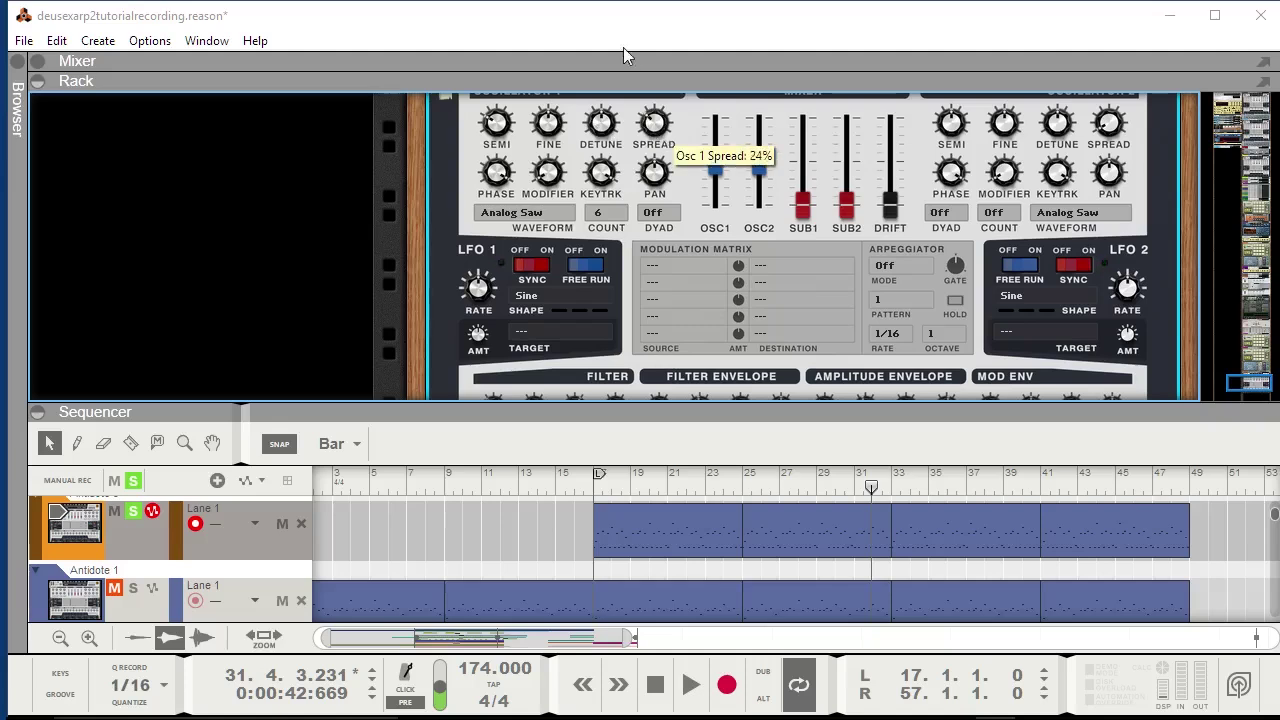
{"action": "key", "text": "space"}
{"action": "left_click_drag", "start_coordinate": [653, 135], "coordinate": [593, 19]}
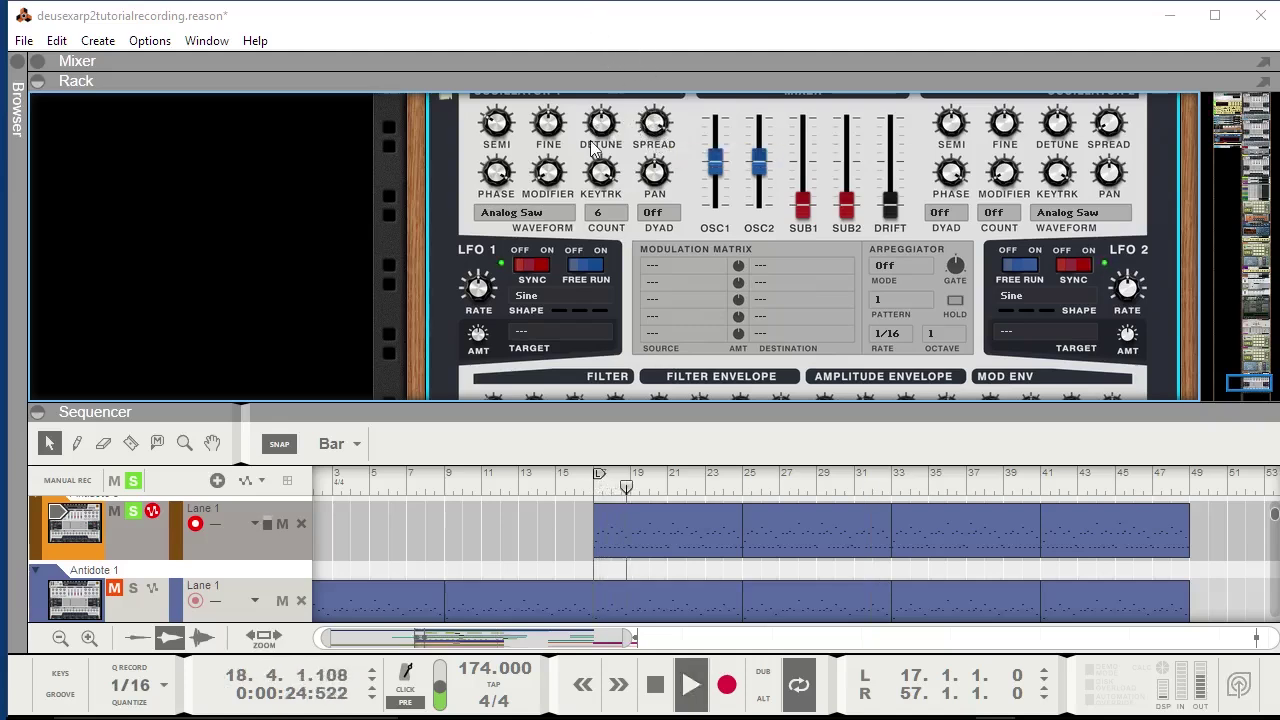
{"action": "left_click_drag", "start_coordinate": [551, 122], "coordinate": [629, 173]}
{"action": "key", "text": "space"}
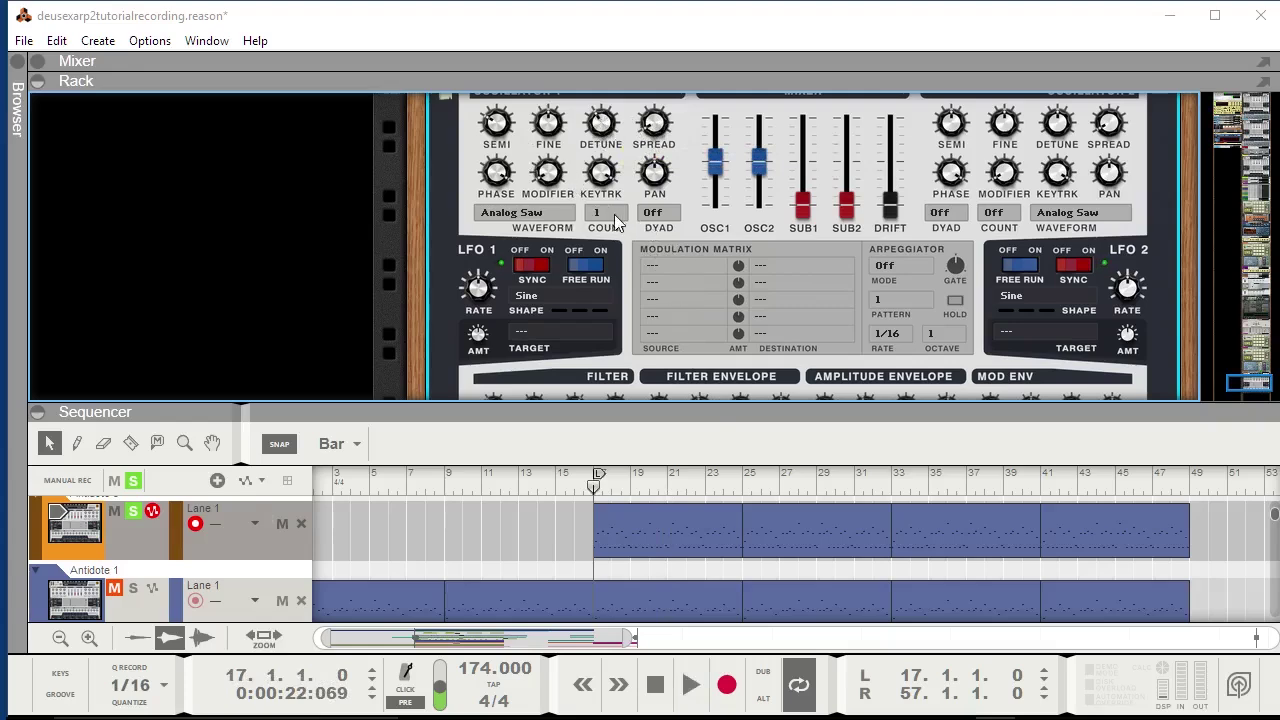
Display the delay effect's settings and raise the Sub 1 volume to about 14% while auditioning the arpeggio.
{"action": "scroll", "coordinate": [917, 290], "scroll_direction": "down", "scroll_amount": 5}
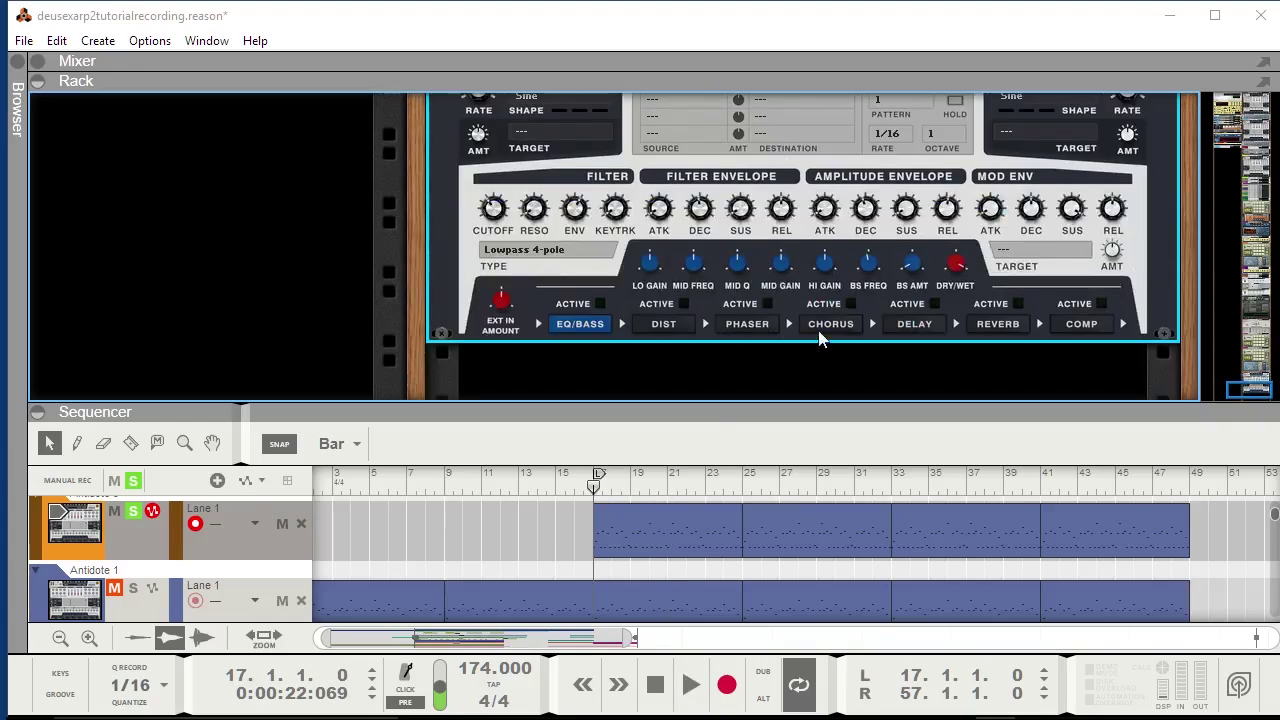
{"action": "left_click", "coordinate": [916, 324]}
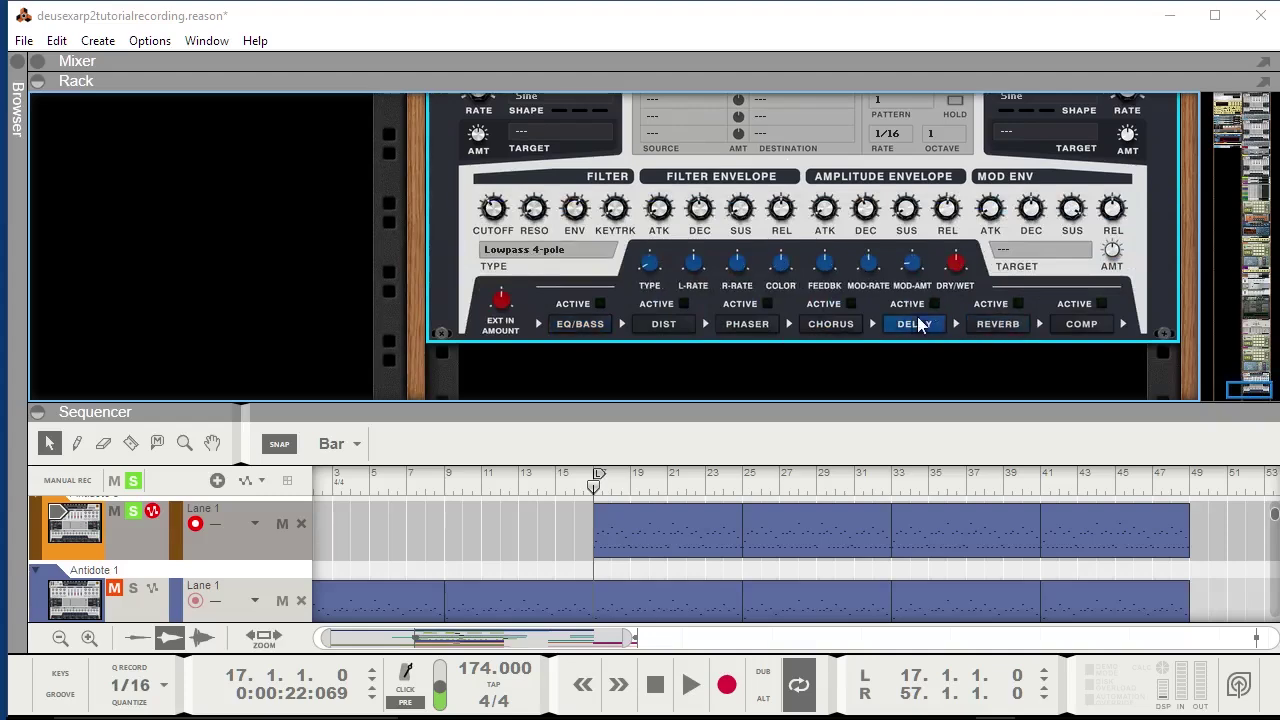
{"action": "scroll", "coordinate": [872, 340], "scroll_direction": "up", "scroll_amount": 5}
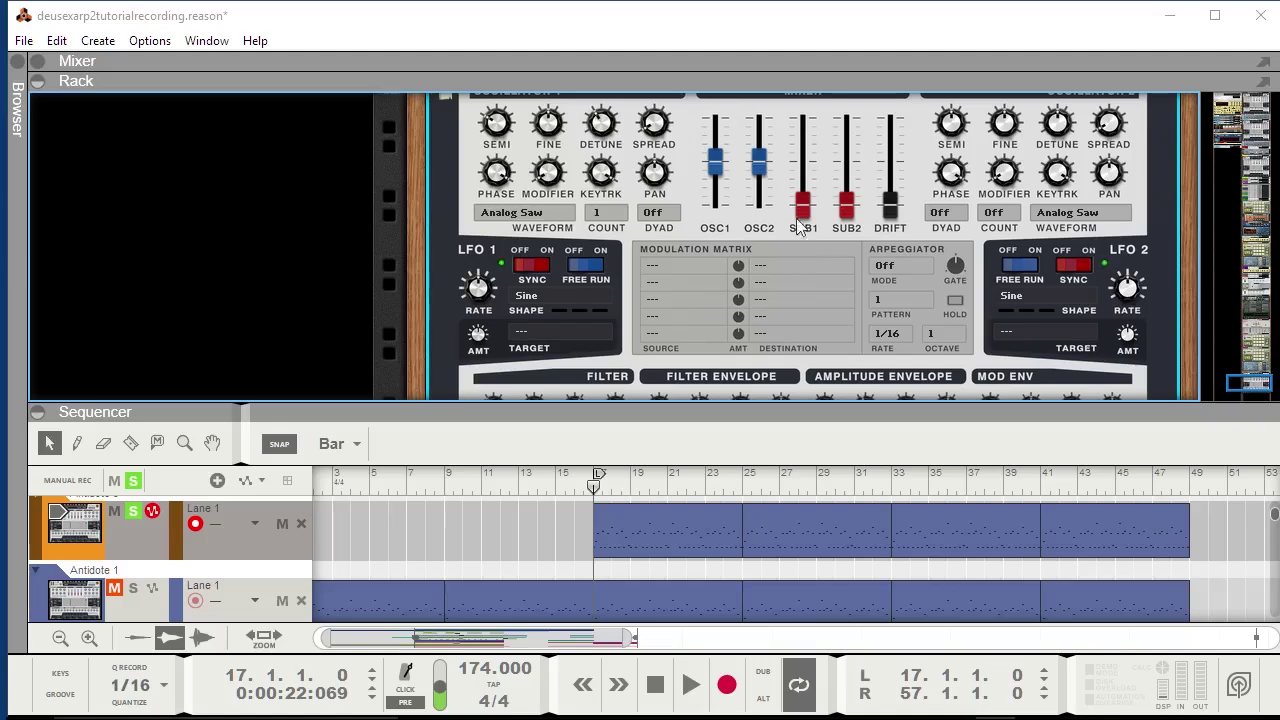
{"action": "key", "text": "space"}
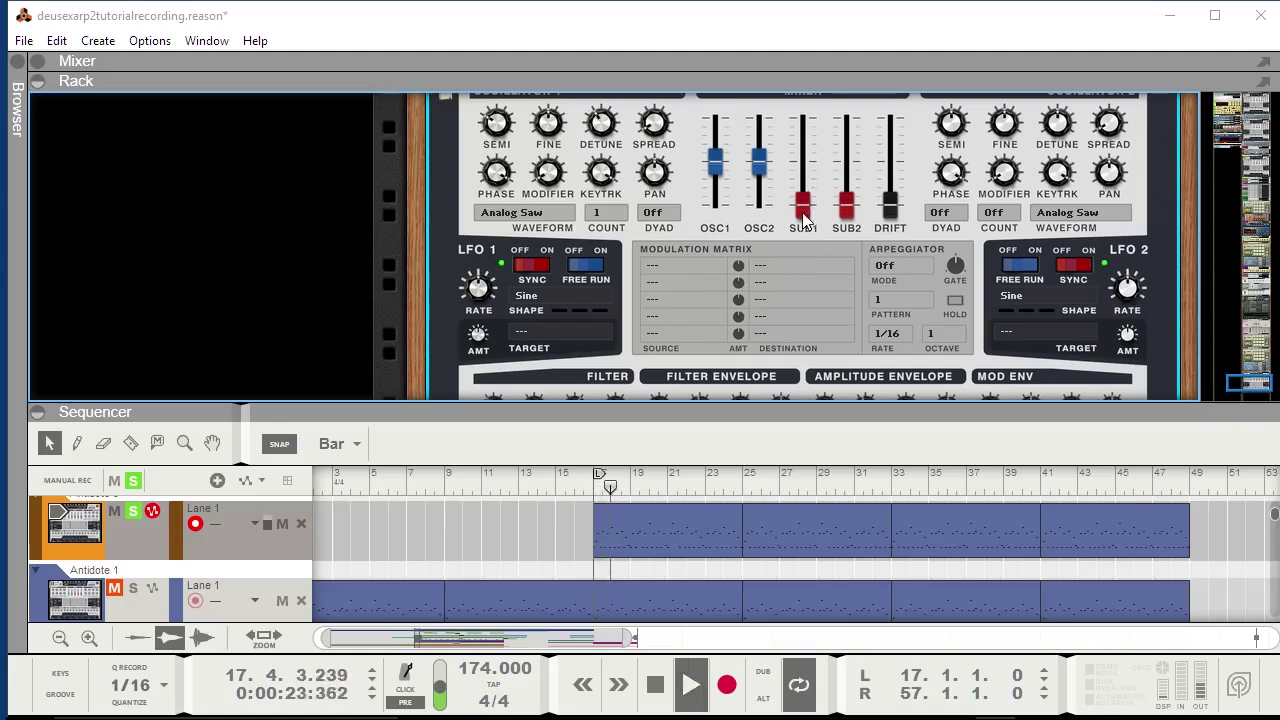
{"action": "mouse_move", "coordinate": [810, 206]}
{"action": "left_mouse_down"}
{"action": "mouse_move", "coordinate": [832, 203]}
{"action": "mouse_move", "coordinate": [806, 203]}
{"action": "left_mouse_up"}
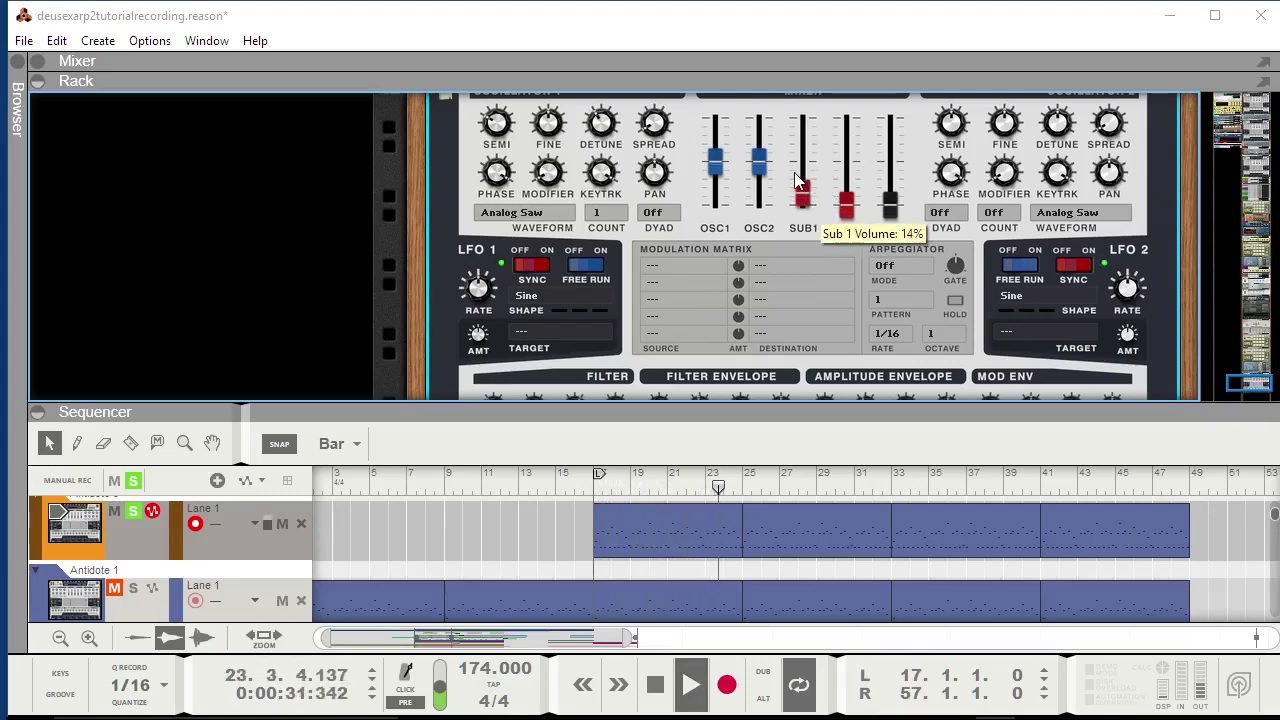
Activate the Antidote 3 delay effect and reduce its dry/wet mix, auditioning the result.
{"action": "scroll", "coordinate": [751, 185], "scroll_direction": "down", "scroll_amount": 4}
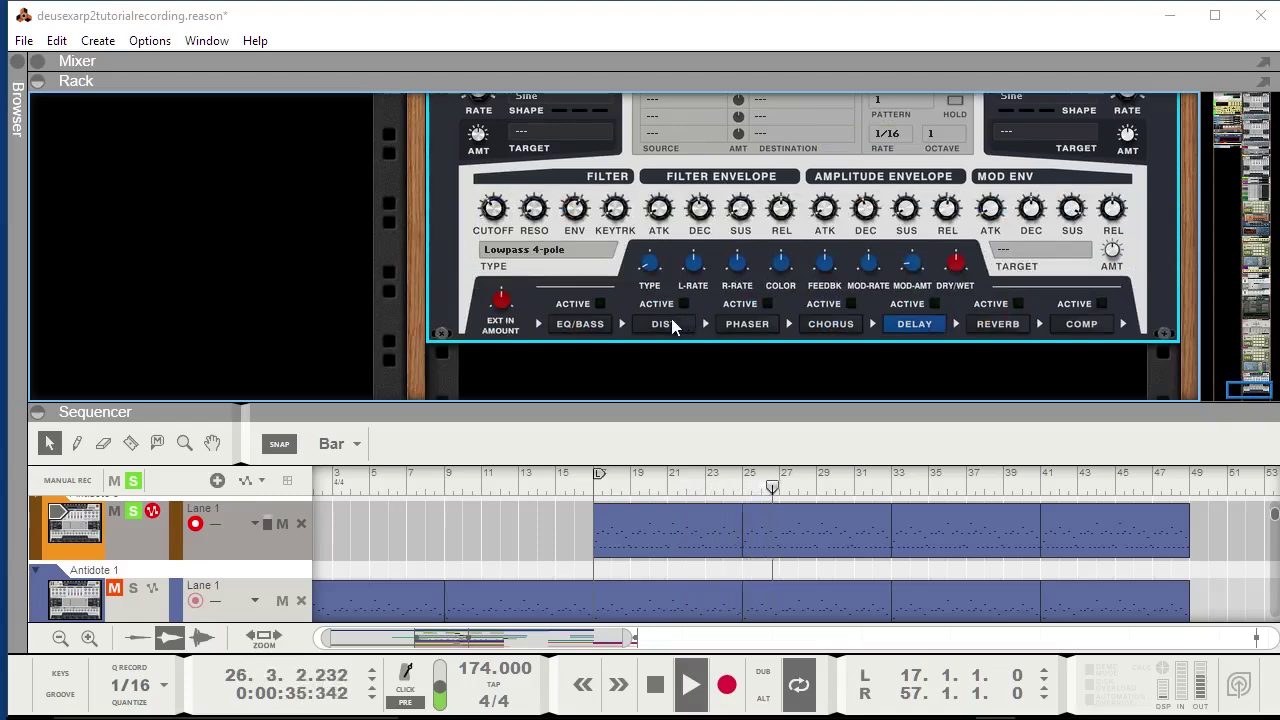
{"action": "key", "text": "space"}
{"action": "left_click", "coordinate": [934, 304]}
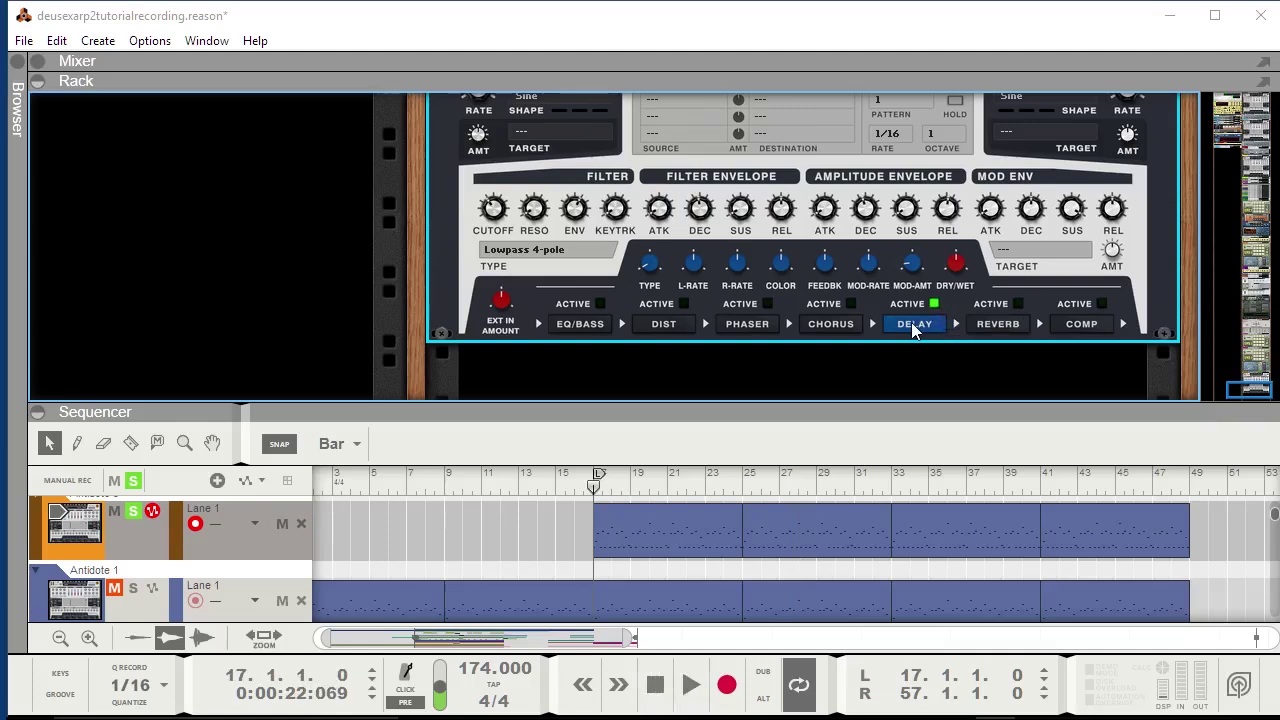
{"action": "left_click_drag", "start_coordinate": [954, 279], "coordinate": [953, 262]}
{"action": "key", "text": "space"}
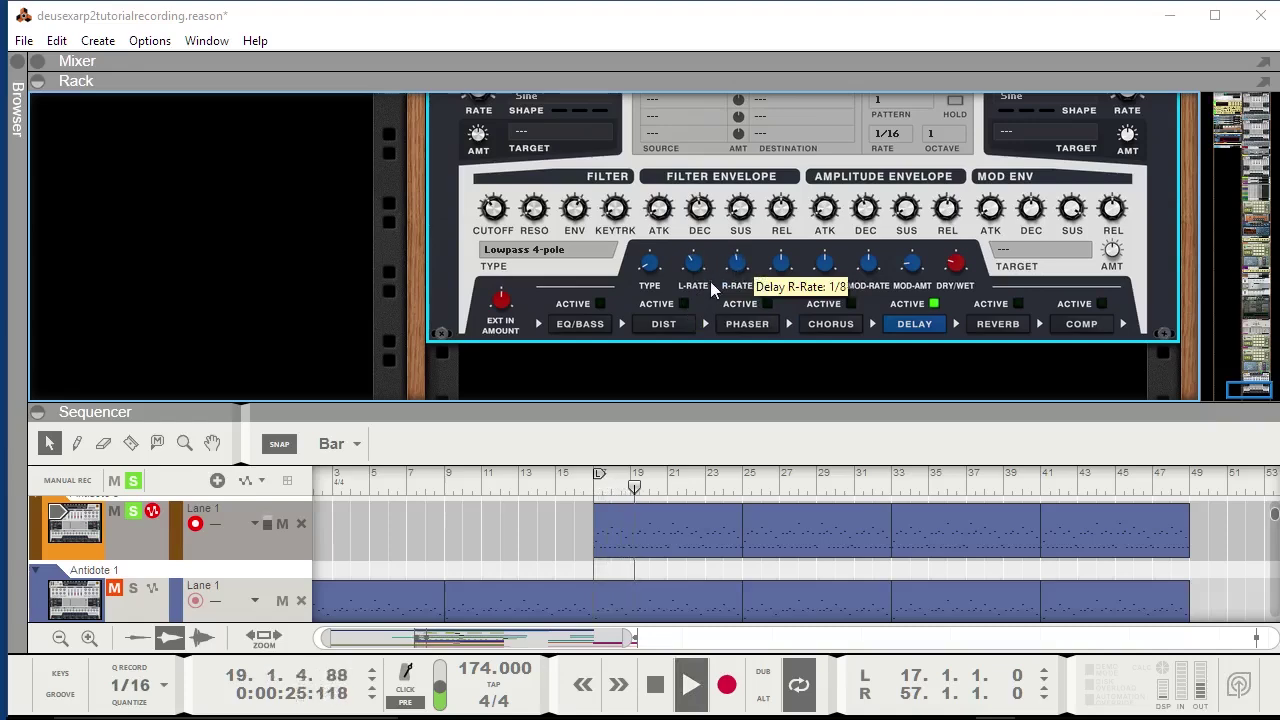
Adjust the delay's left rate and set its right rate to 1/16 while the arpeggio plays.
{"action": "left_click_drag", "start_coordinate": [711, 282], "coordinate": [712, 289]}
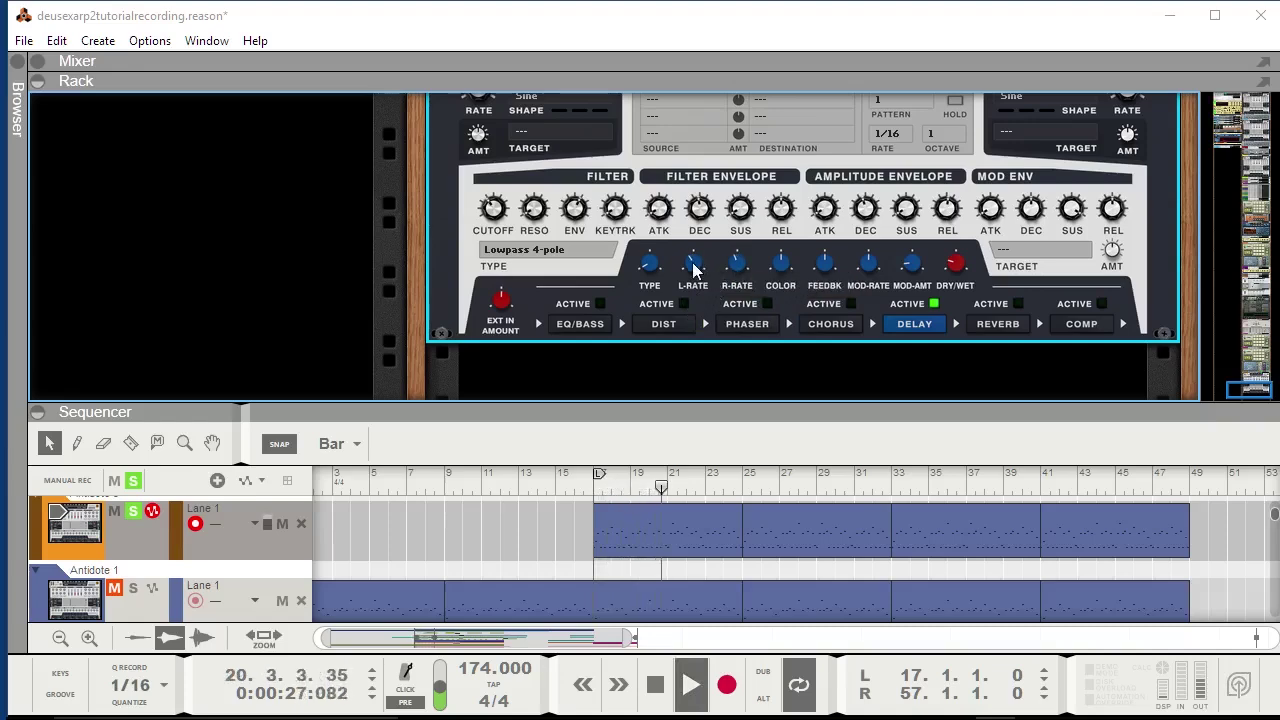
{"action": "left_click_drag", "start_coordinate": [652, 242], "coordinate": [616, 196]}
{"action": "left_click_drag", "start_coordinate": [737, 259], "coordinate": [700, 209]}
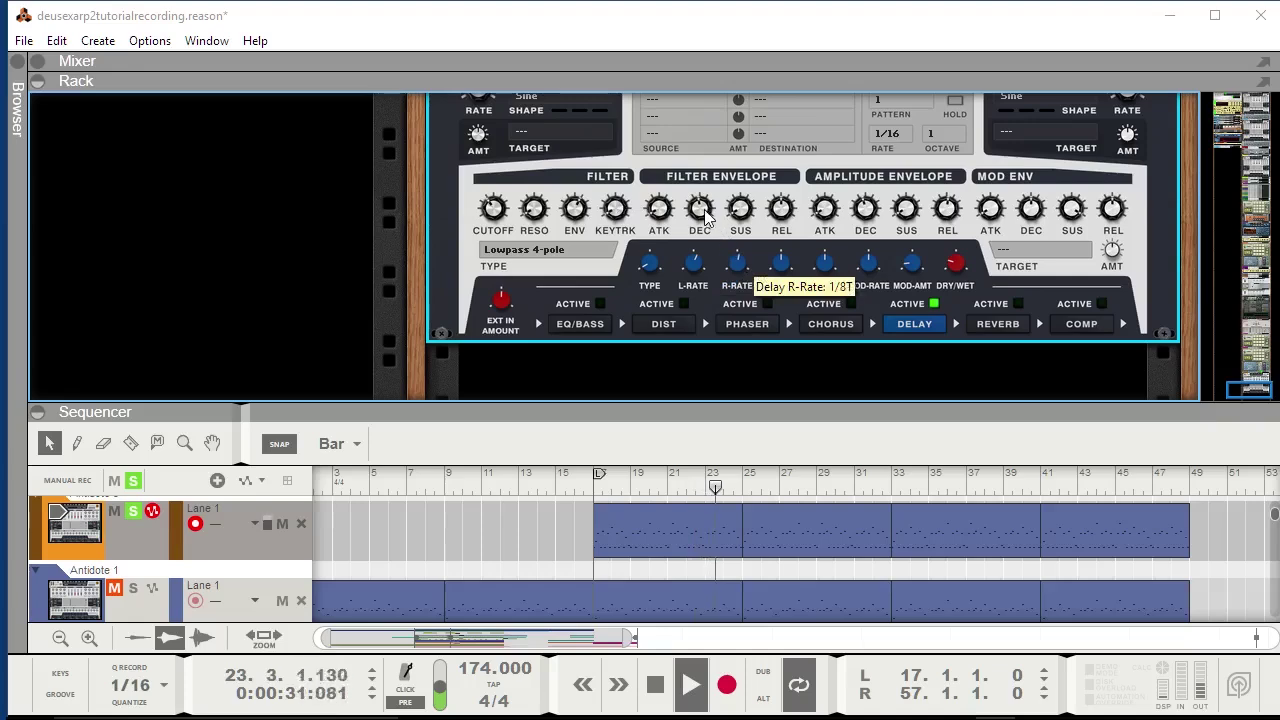
Fine-tune the delay's dry/wet mix, lower its feedback, and audition the arpeggio from bar 17.
{"action": "left_click_drag", "start_coordinate": [957, 267], "coordinate": [951, 277]}
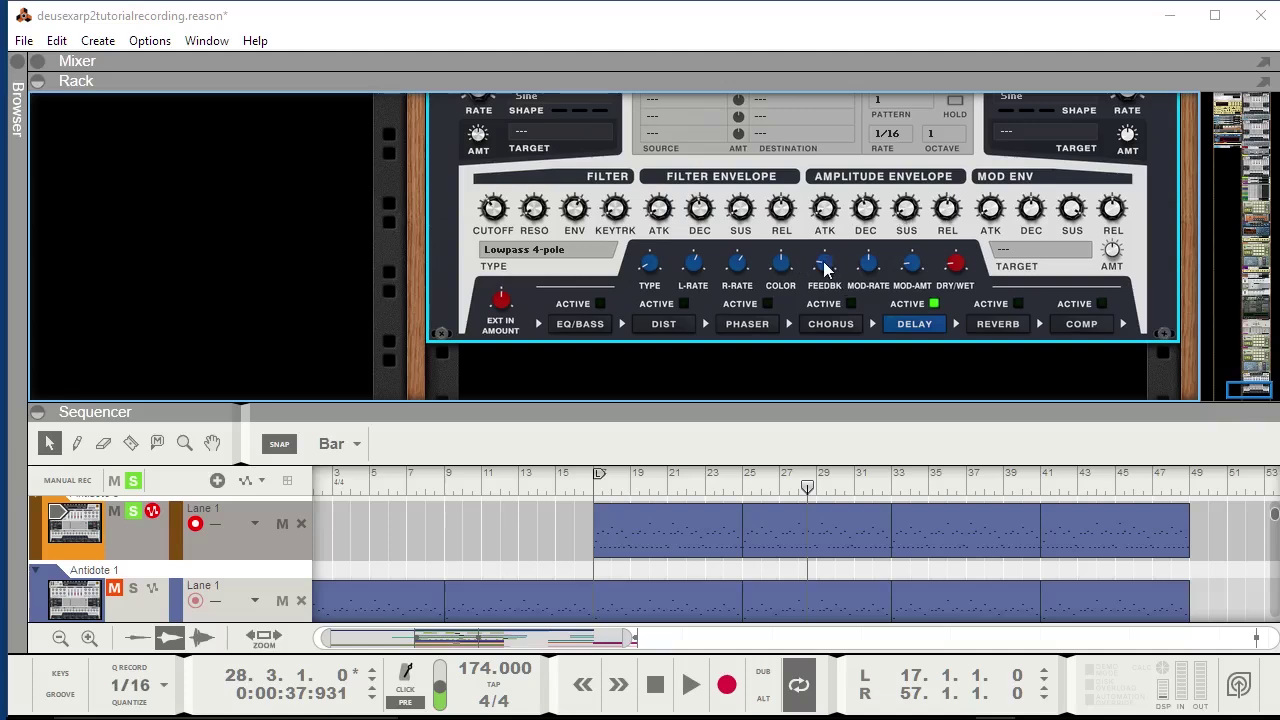
{"action": "left_click_drag", "start_coordinate": [823, 262], "coordinate": [824, 272]}
{"action": "mouse_move", "coordinate": [696, 276]}
{"action": "mouse_move", "coordinate": [741, 270]}
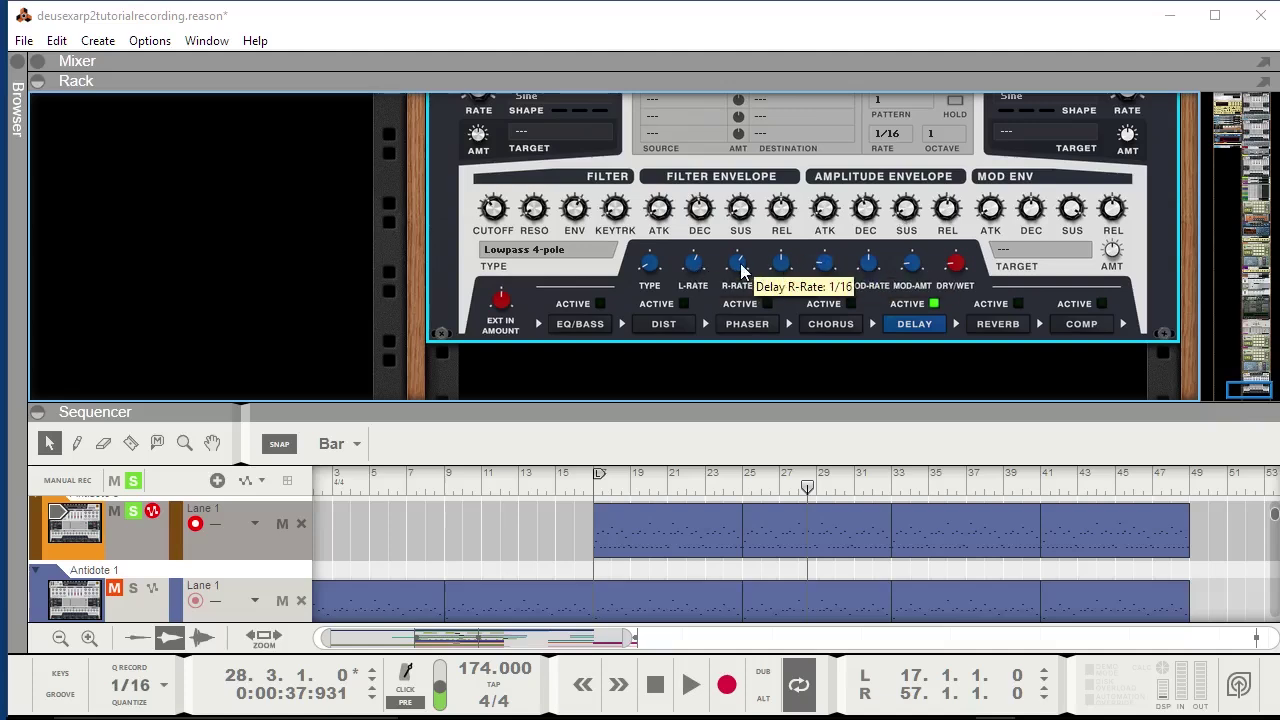
{"action": "key", "text": "KP_1"}
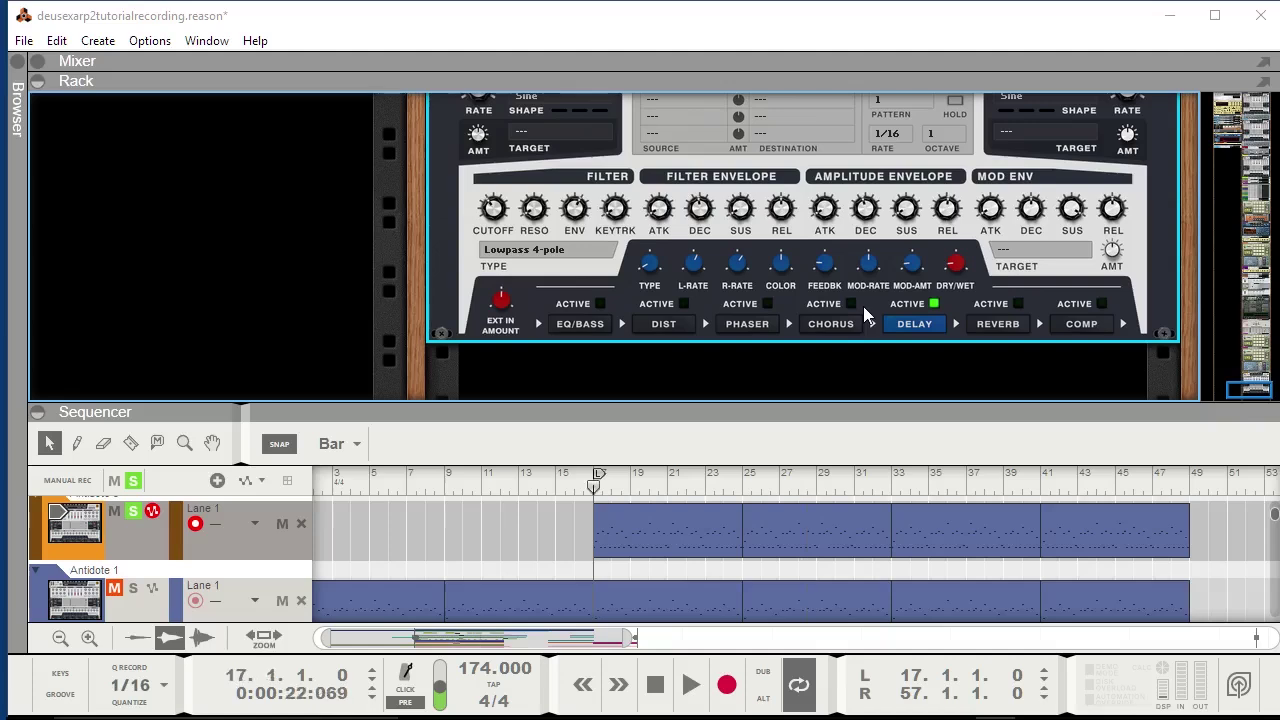
{"action": "key", "text": "space"}
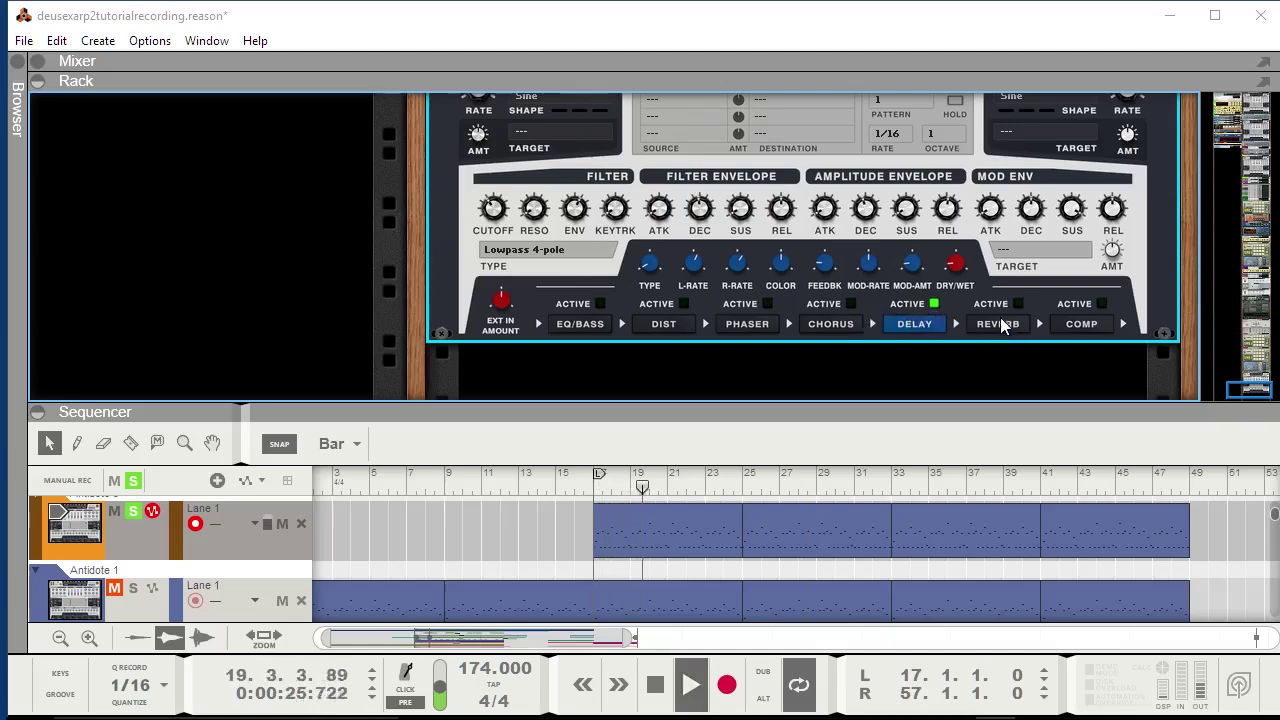
{"action": "key", "text": "space"}
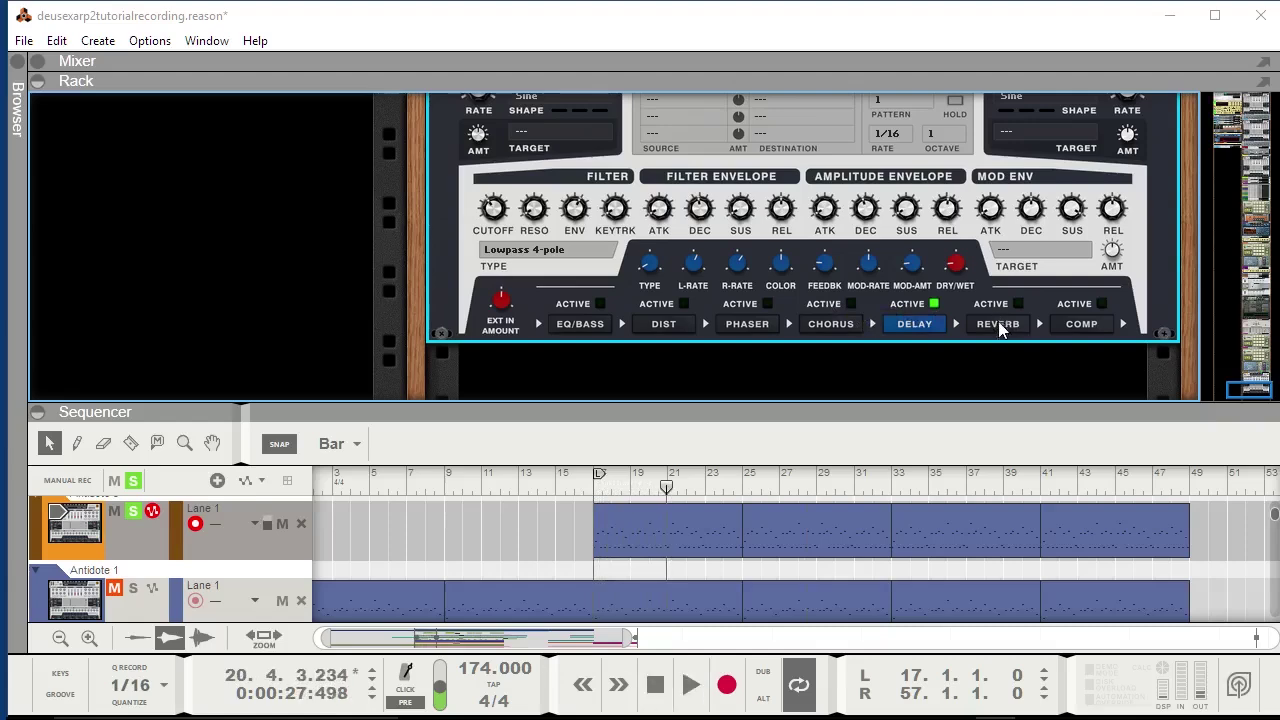
Activate the reverb with a time of 1.36 s and dry/wet at 14%, and switch on the compressor.
{"action": "left_click", "coordinate": [998, 322]}
{"action": "left_click", "coordinate": [1018, 303]}
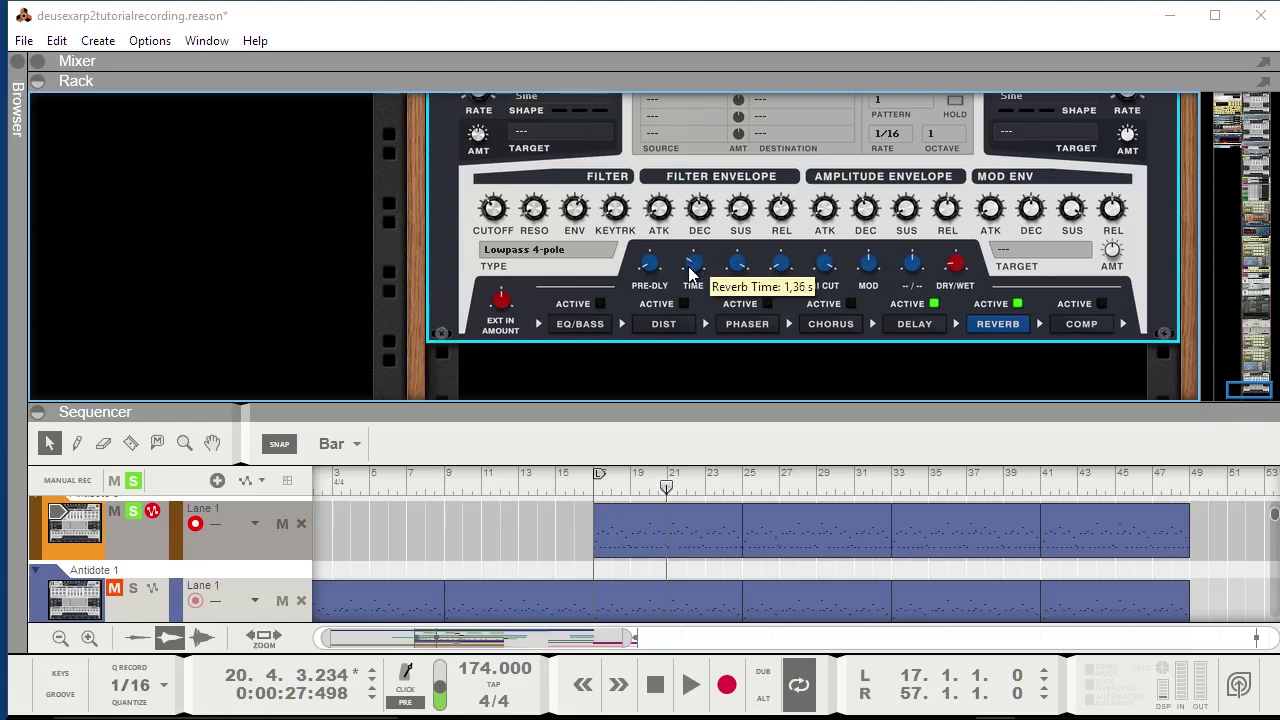
{"action": "key", "text": "space"}
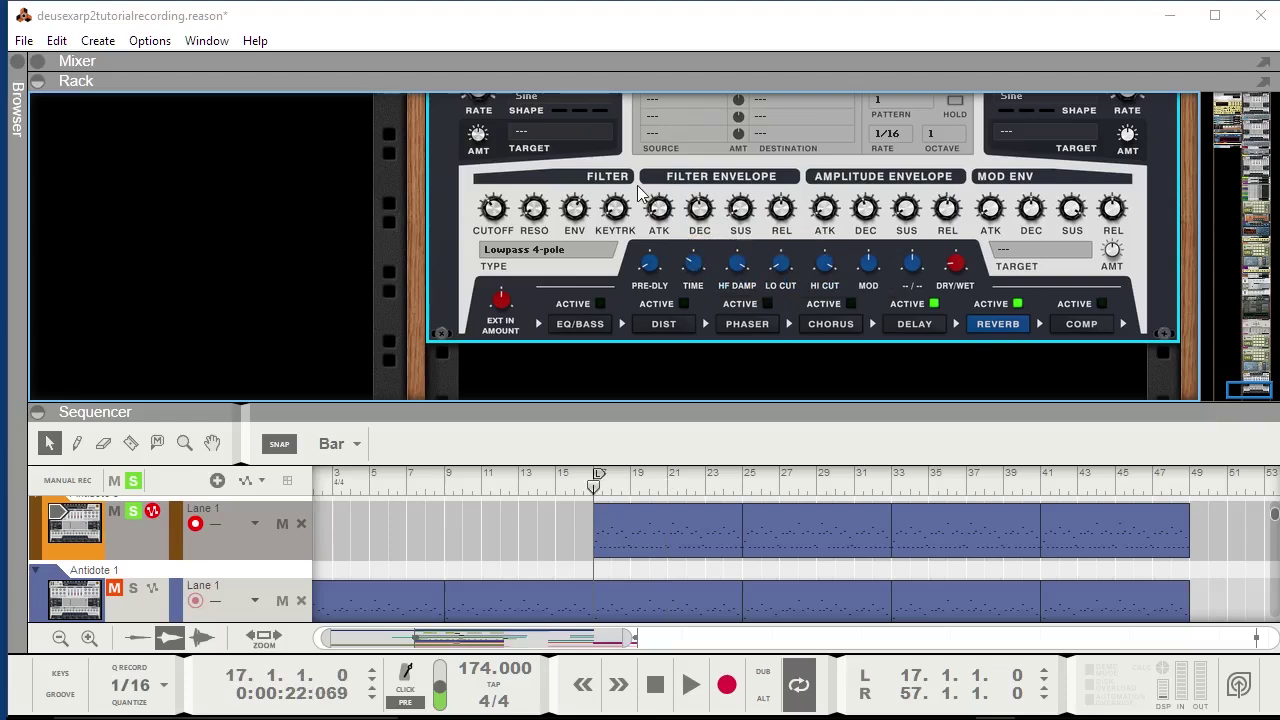
{"action": "key", "text": "space"}
{"action": "mouse_move", "coordinate": [932, 260]}
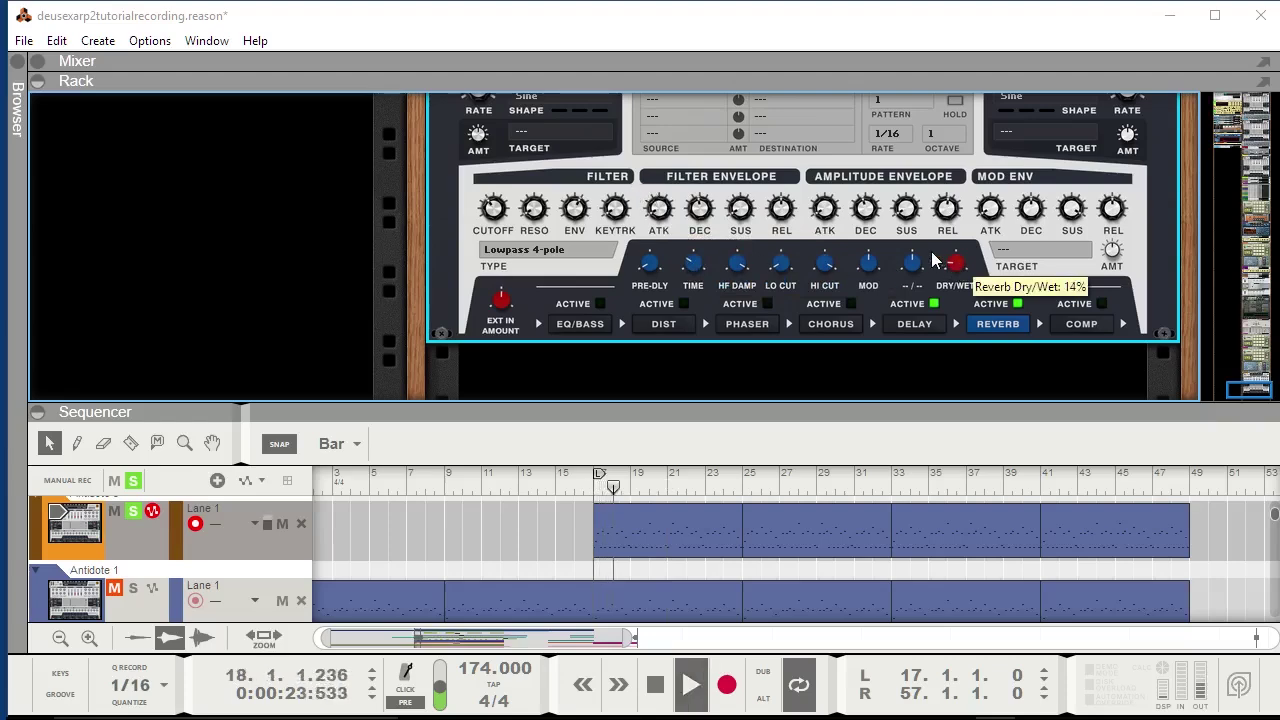
{"action": "left_click", "coordinate": [1083, 322]}
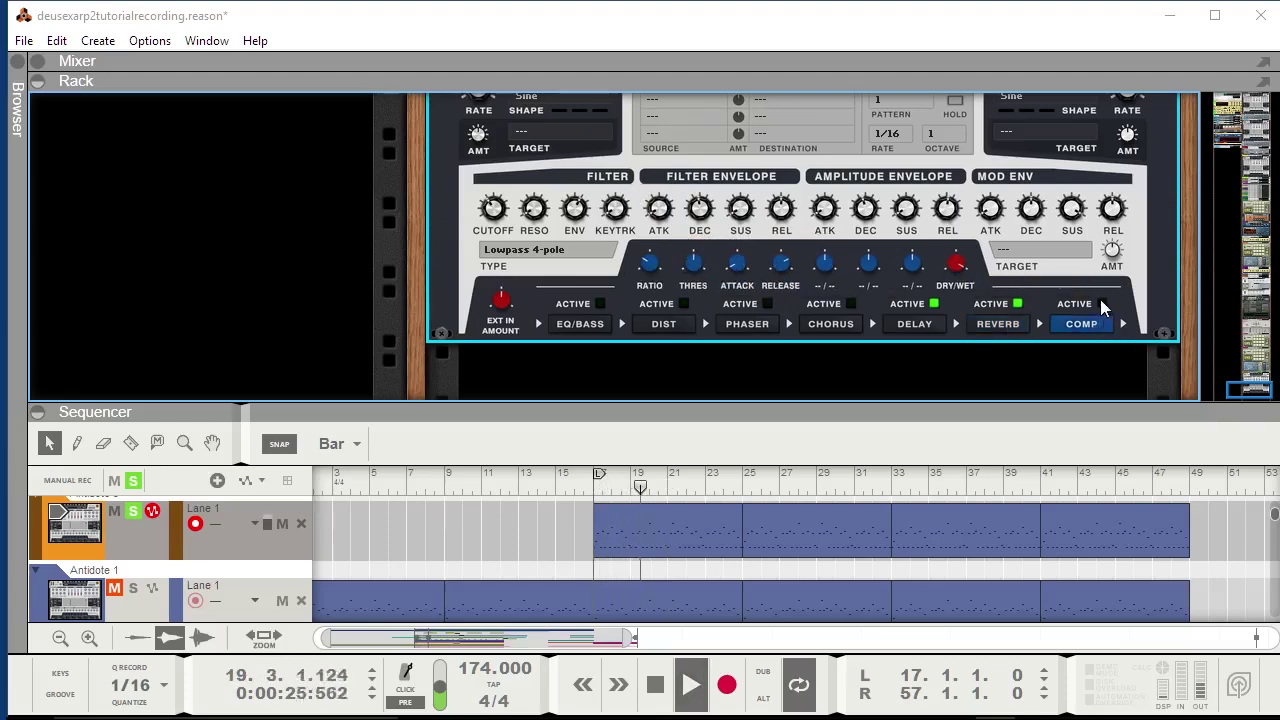
{"action": "left_click", "coordinate": [1101, 303]}
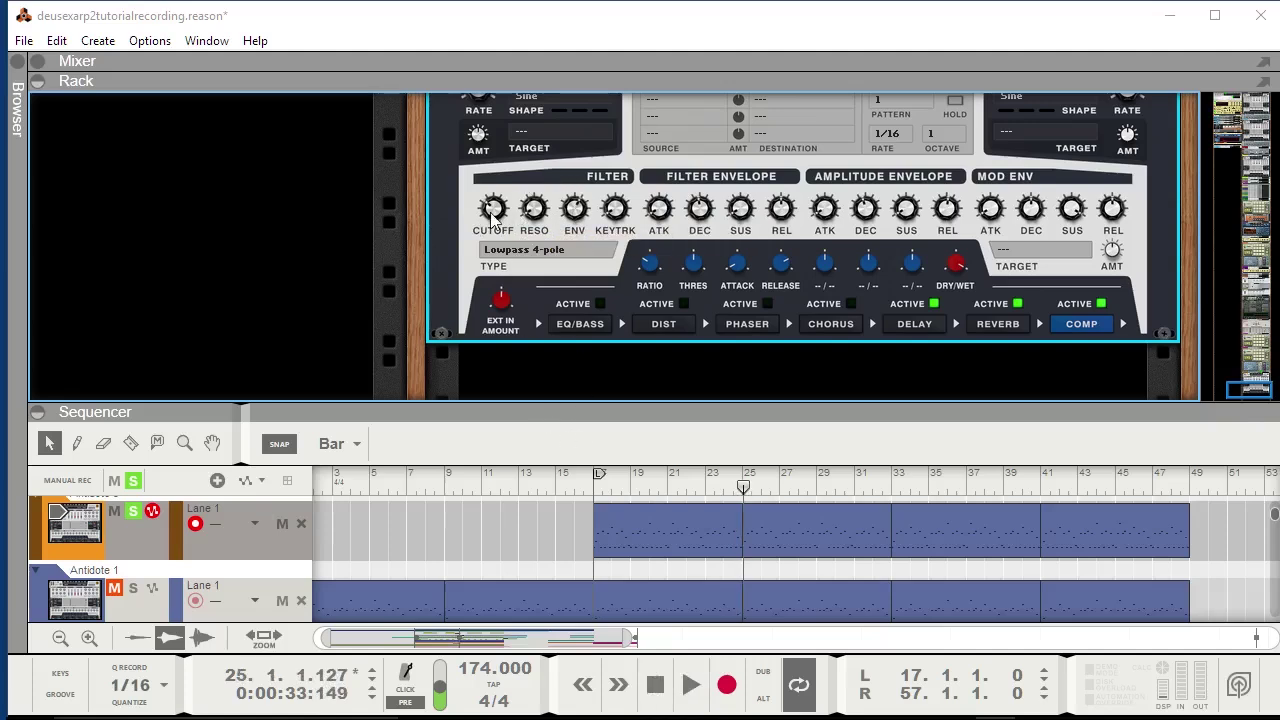
Turn down the filter cutoff, create a Filter Cutoff automation lane for Antidote 3, and enlarge the sequencer area.
{"action": "left_click_drag", "start_coordinate": [495, 216], "coordinate": [491, 372]}
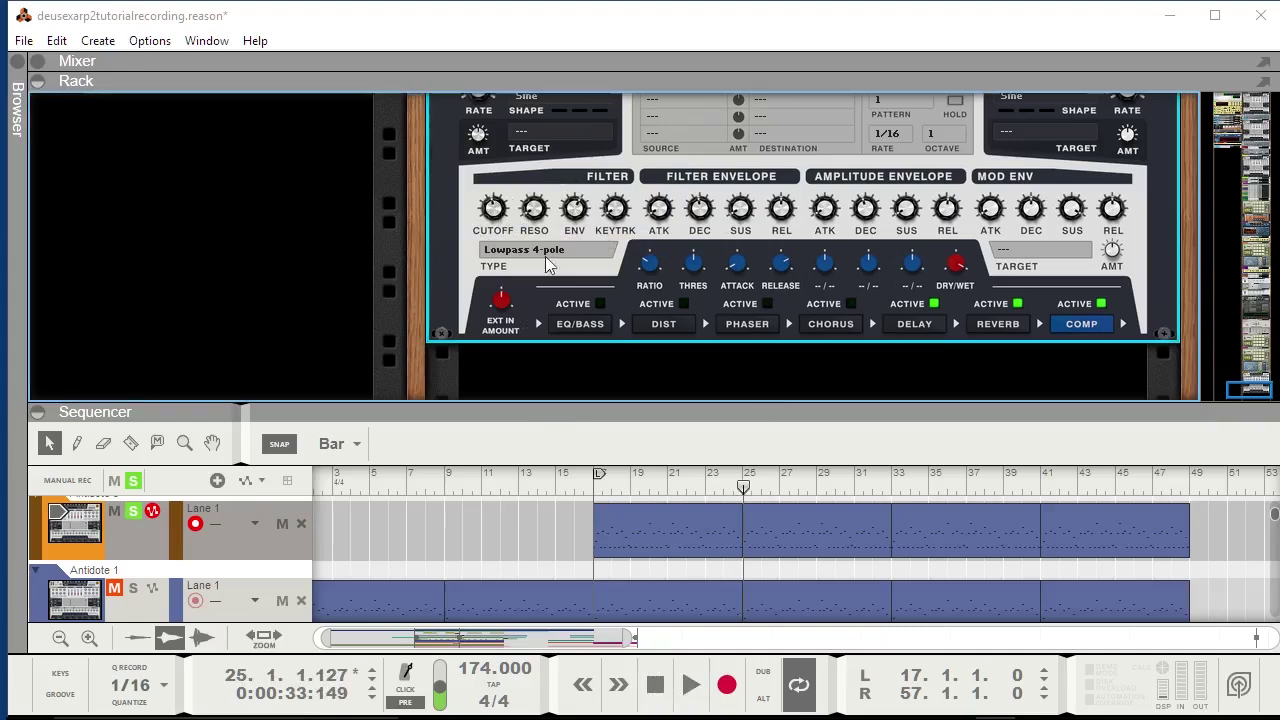
{"action": "left_click", "coordinate": [499, 214], "text": "alt"}
{"action": "left_click_drag", "start_coordinate": [612, 408], "coordinate": [590, 190]}
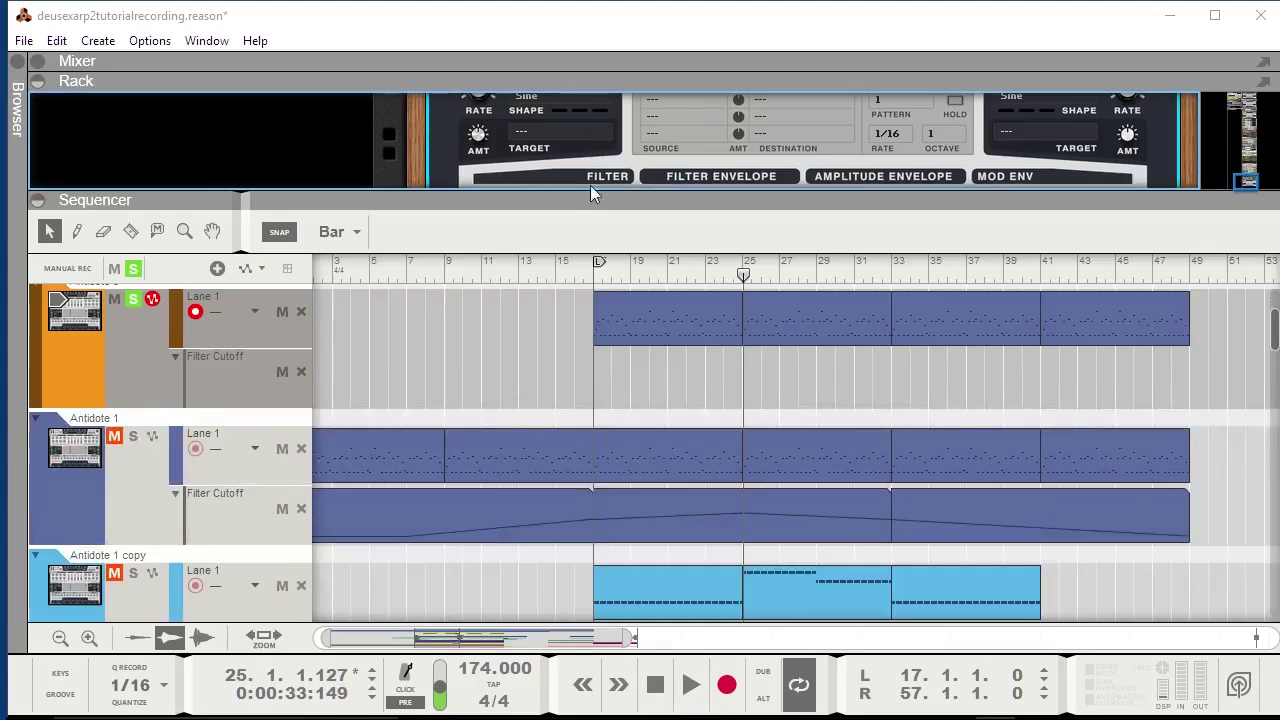
Copy the three Filter Cutoff automation clips of Antidote 1, ending at bar 49, onto the Antidote 3 cutoff lane.
{"action": "scroll", "coordinate": [623, 452], "scroll_direction": "down", "scroll_amount": 1}
{"action": "left_click_drag", "start_coordinate": [1209, 410], "coordinate": [374, 456]}
{"action": "left_click_drag", "start_coordinate": [474, 424], "coordinate": [452, 305], "text": "ctrl"}
{"action": "scroll", "coordinate": [452, 312], "scroll_direction": "up", "scroll_amount": 2}
{"action": "scroll", "coordinate": [452, 312], "scroll_direction": "down", "scroll_amount": 1}
Audition the cutoff-automated arpeggio from bar 17 and enlarge the rack to examine Antidote 3's knobs alongside its sequencer lanes.
{"action": "key", "text": "KP_1"}
{"action": "key", "text": "space"}
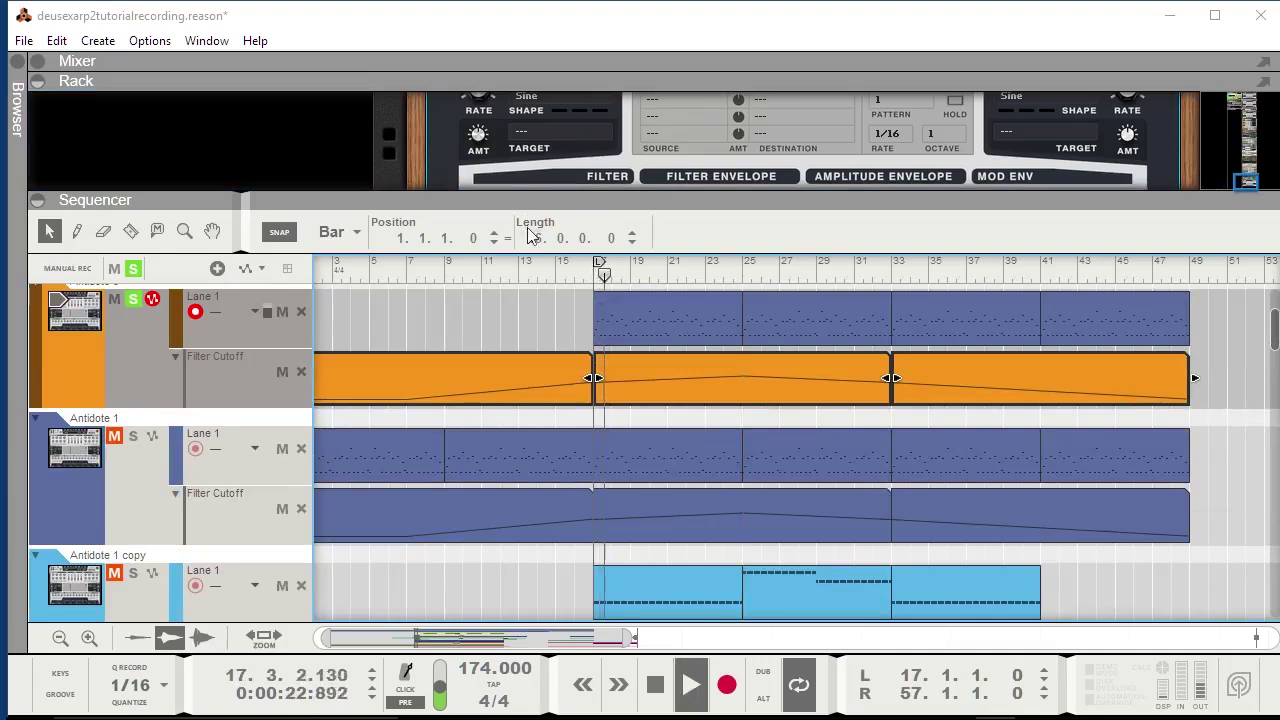
{"action": "left_click_drag", "start_coordinate": [526, 191], "coordinate": [526, 374]}
{"action": "key", "text": "space"}
{"action": "scroll", "coordinate": [496, 482], "scroll_direction": "up", "scroll_amount": 1}
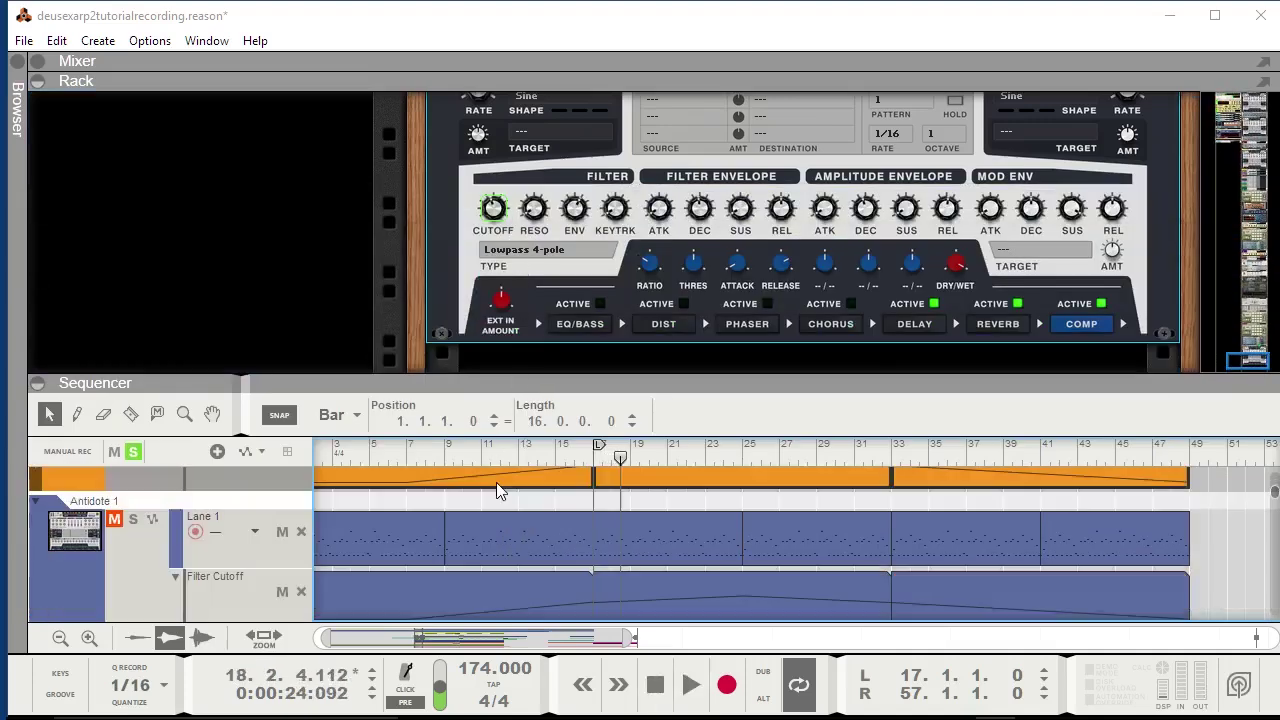
{"action": "scroll", "coordinate": [518, 490], "scroll_direction": "down", "scroll_amount": 1}
{"action": "scroll", "coordinate": [518, 490], "scroll_direction": "down", "scroll_amount": 1}
{"action": "scroll", "coordinate": [540, 492], "scroll_direction": "up", "scroll_amount": 1}
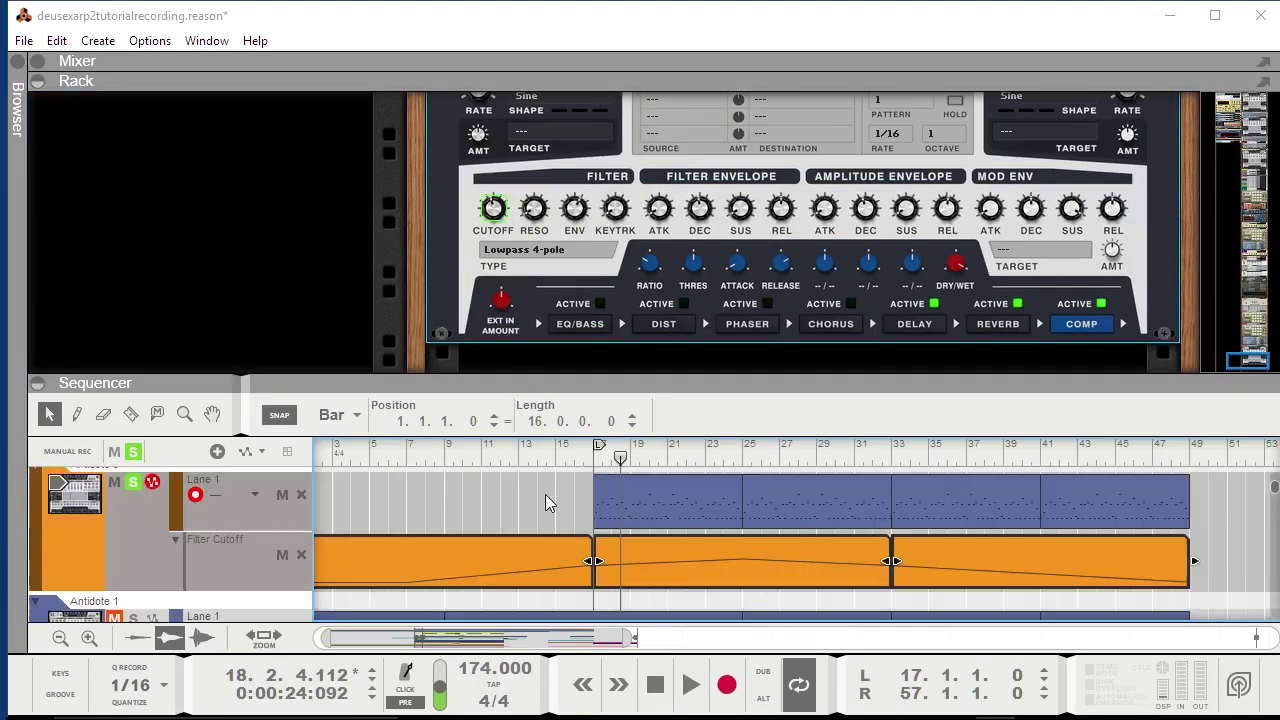
Play the arpeggio from bar 16 while setting Antidote 3's filter envelope amount to 43% and turning down the filter resonance.
{"action": "left_click", "coordinate": [579, 454]}
{"action": "key", "text": "space"}
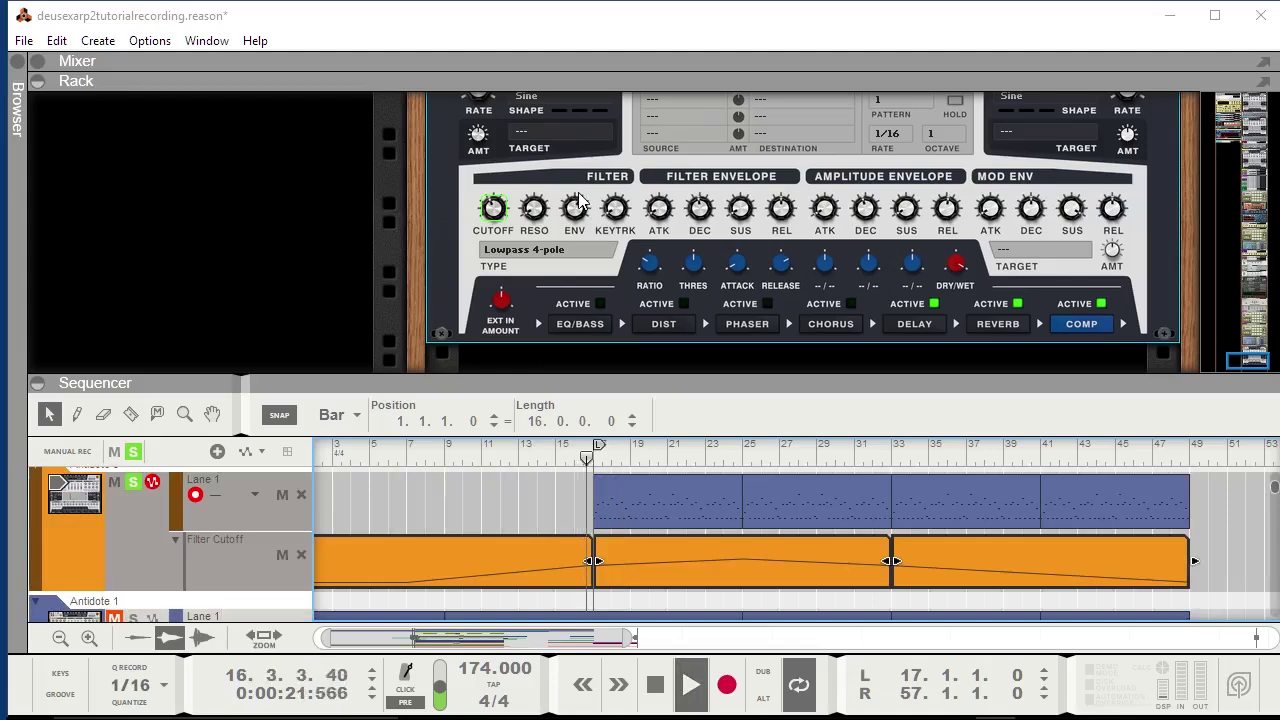
{"action": "left_click", "coordinate": [578, 228]}
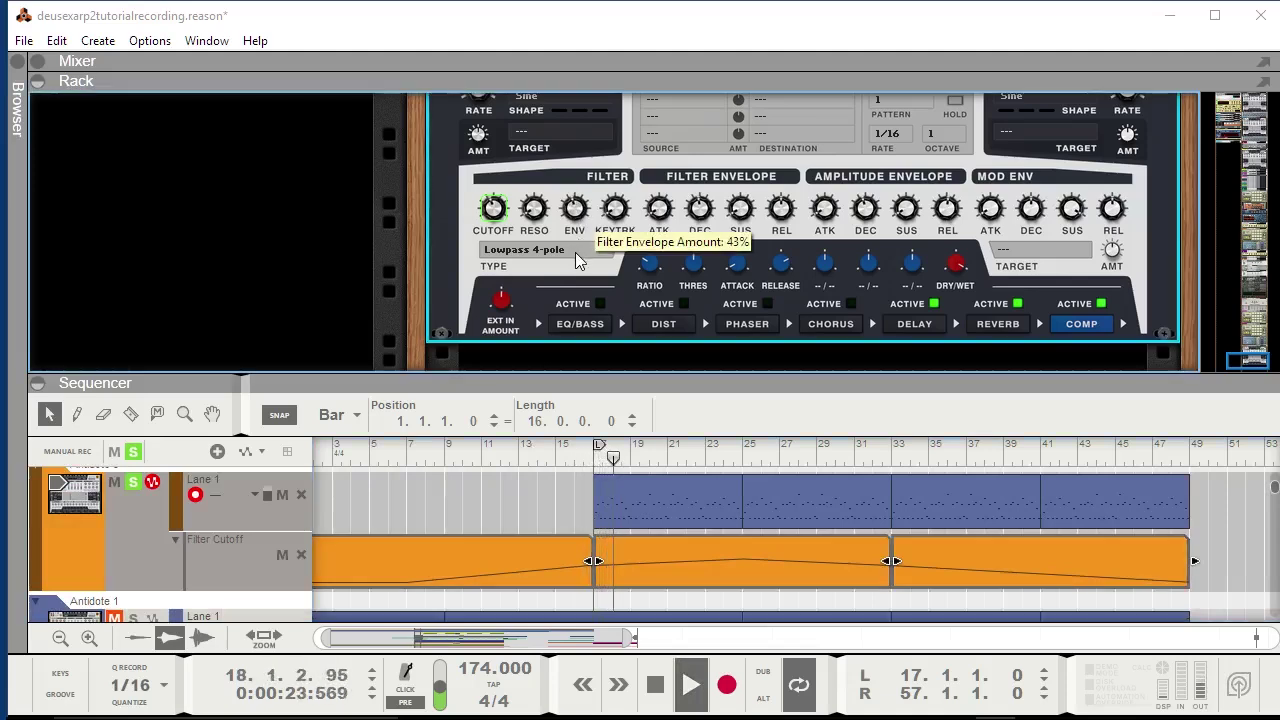
{"action": "left_click_drag", "start_coordinate": [532, 206], "coordinate": [558, 264]}
Set oscillator 2 to a Sine-Triangle waveform at -24 semitones and lower its volume to 34% while listening.
{"action": "scroll", "coordinate": [692, 256], "scroll_direction": "up", "scroll_amount": 4}
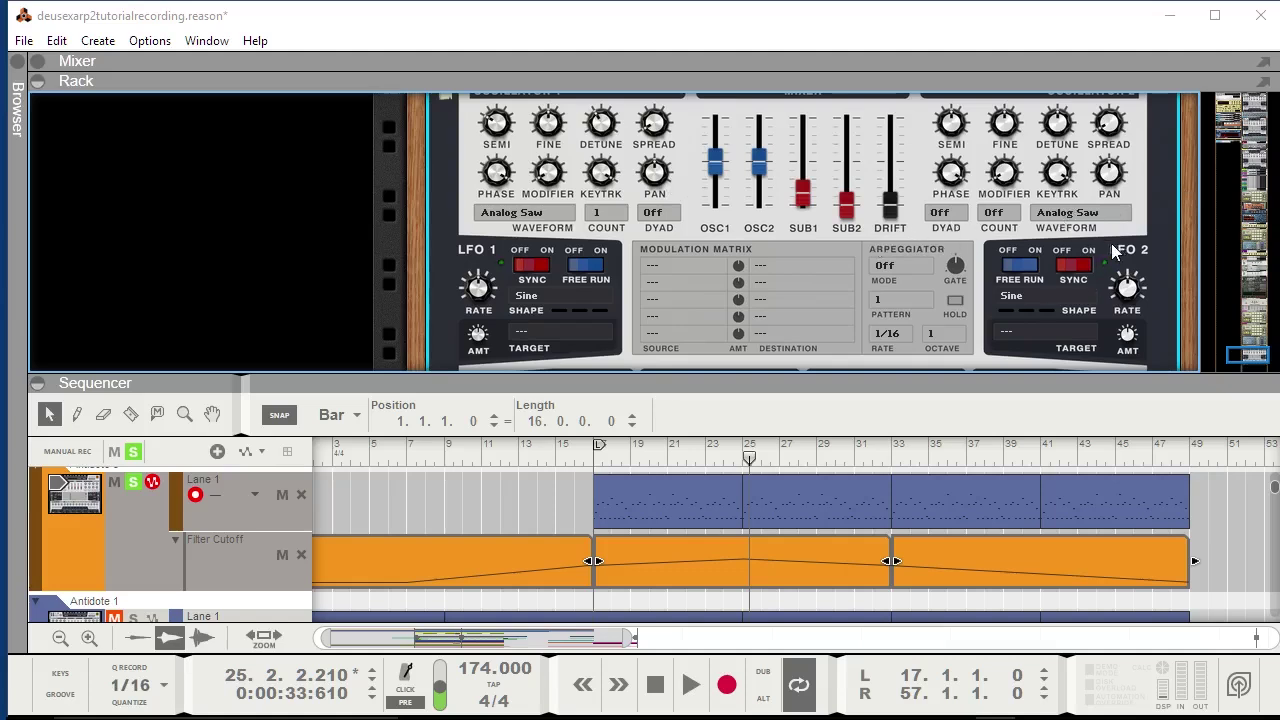
{"action": "left_click", "coordinate": [1079, 212]}
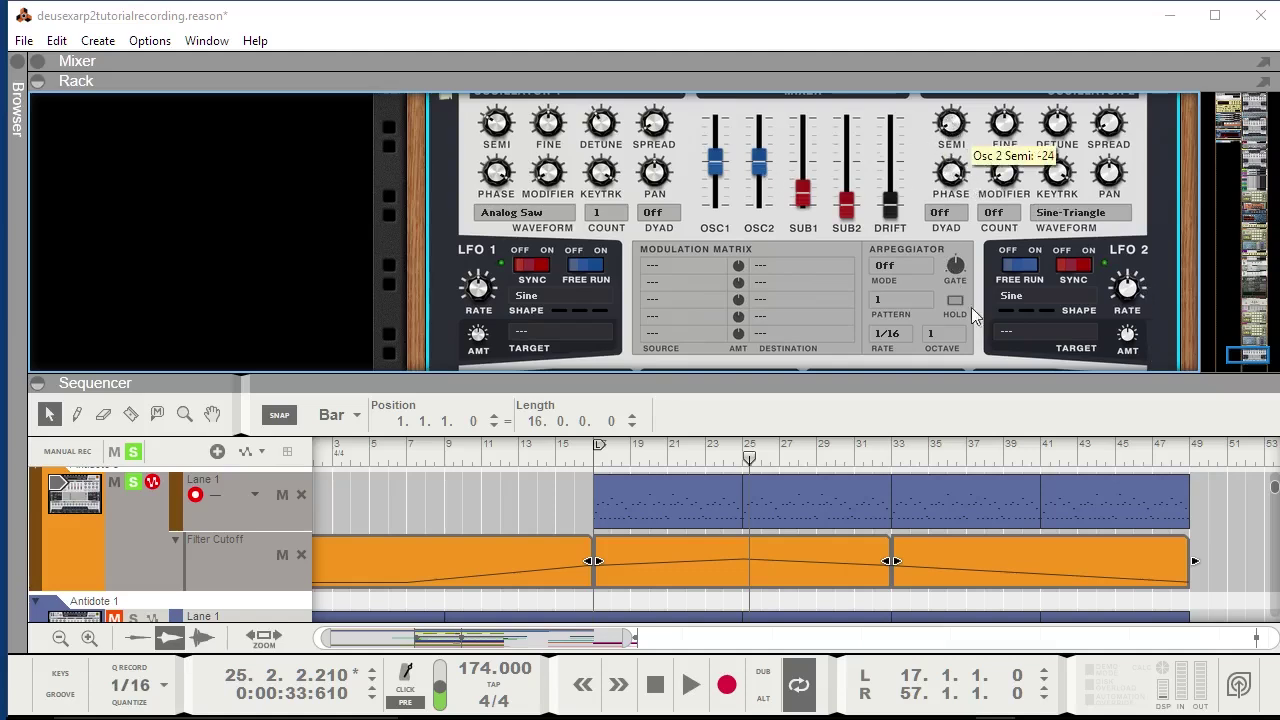
{"action": "mouse_move", "coordinate": [764, 178]}
{"action": "left_mouse_down"}
{"action": "mouse_move", "coordinate": [760, 208]}
{"action": "mouse_move", "coordinate": [769, 180]}
{"action": "left_mouse_up"}
{"action": "key", "text": "KP_0"}
{"action": "key", "text": "KP_Enter"}
{"action": "mouse_move", "coordinate": [769, 167]}
{"action": "left_mouse_down"}
{"action": "mouse_move", "coordinate": [759, 164]}
{"action": "mouse_move", "coordinate": [760, 213]}
{"action": "mouse_move", "coordinate": [764, 191]}
{"action": "left_mouse_up"}
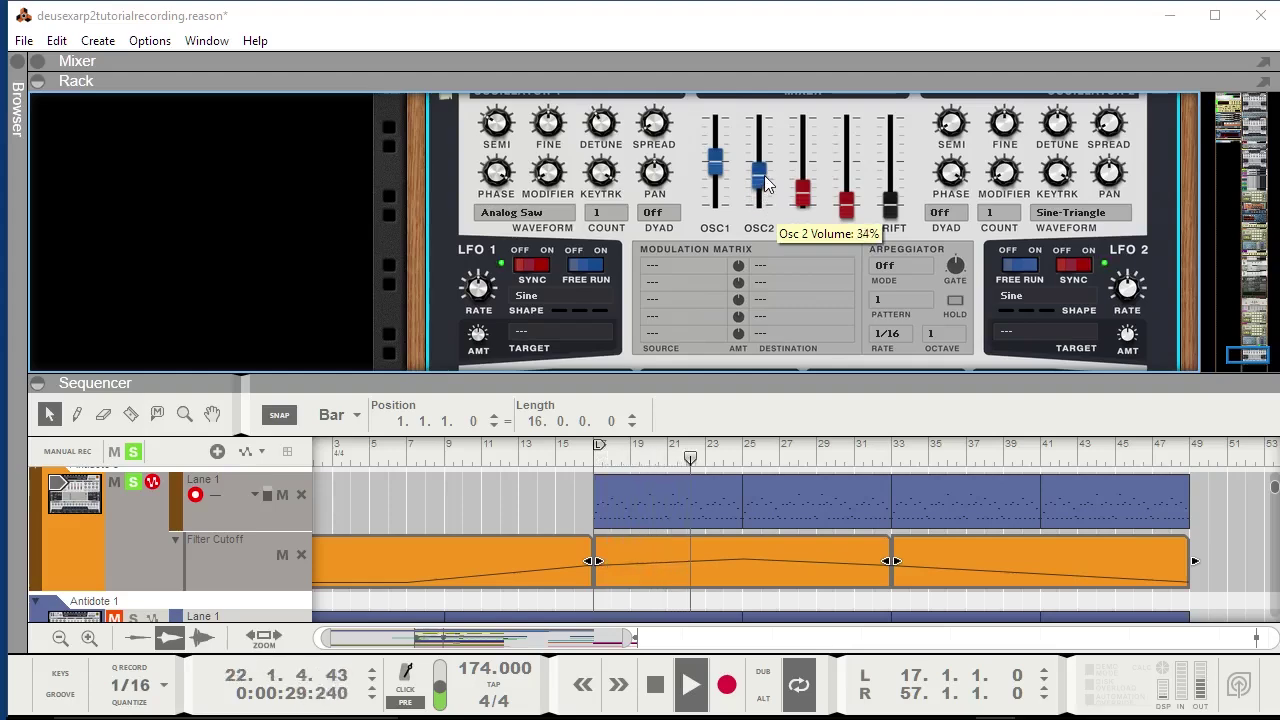
{"action": "scroll", "coordinate": [770, 185], "scroll_direction": "down", "scroll_amount": 3}
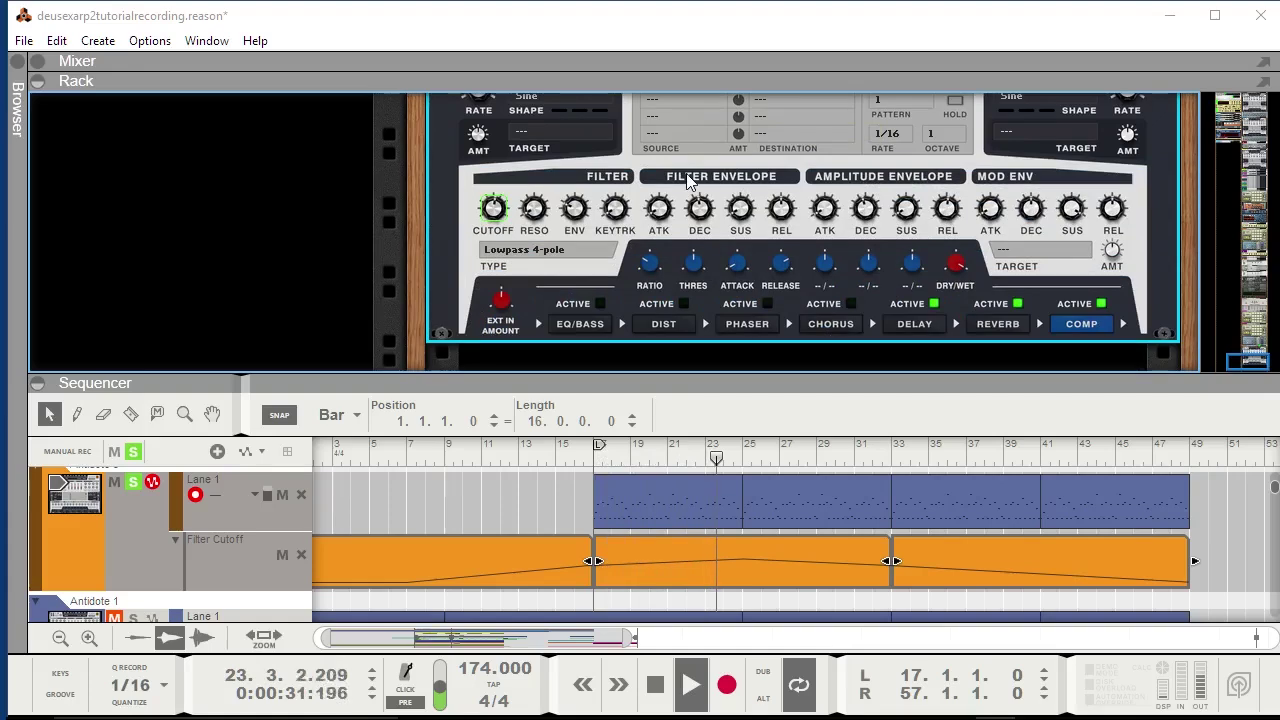
{"action": "key", "text": "space"}
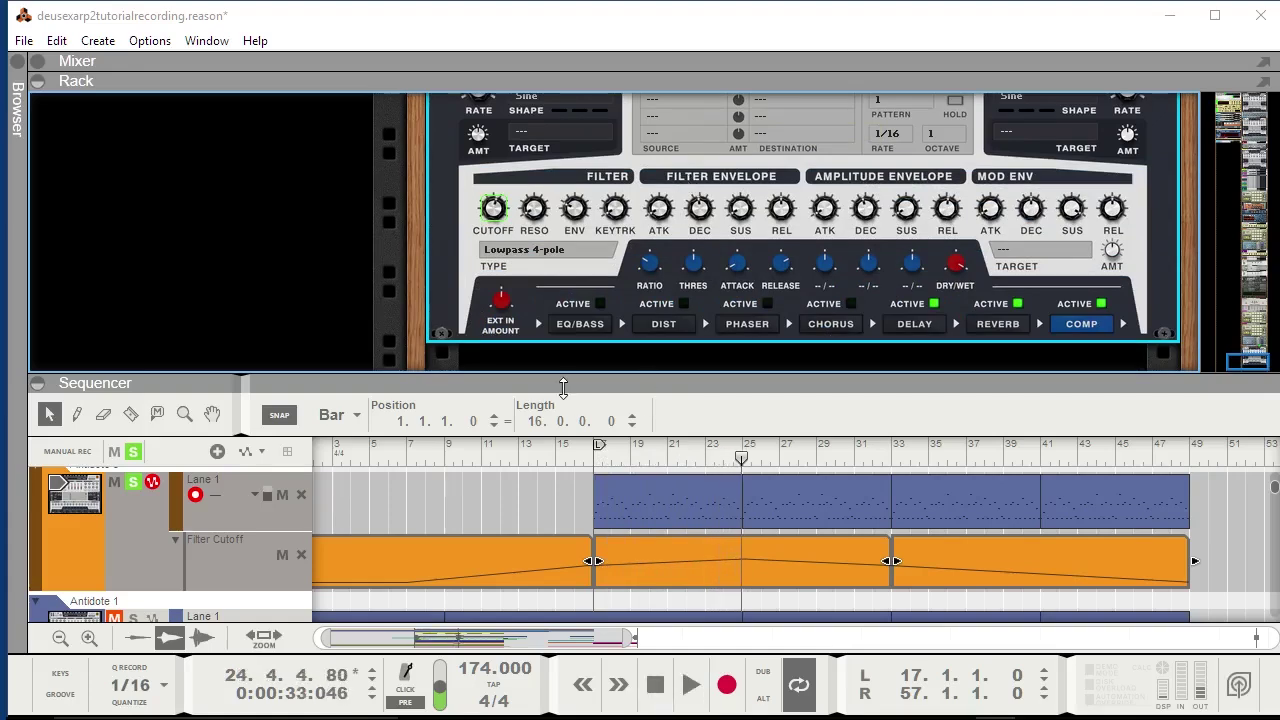
Unsolo Antidote 3 in the enlarged sequencer, play the full mix from about bar 14, and copy its bar 17 arpeggio clip to bar 9.
{"action": "left_click_drag", "start_coordinate": [563, 388], "coordinate": [450, 100]}
{"action": "left_click", "coordinate": [130, 202]}
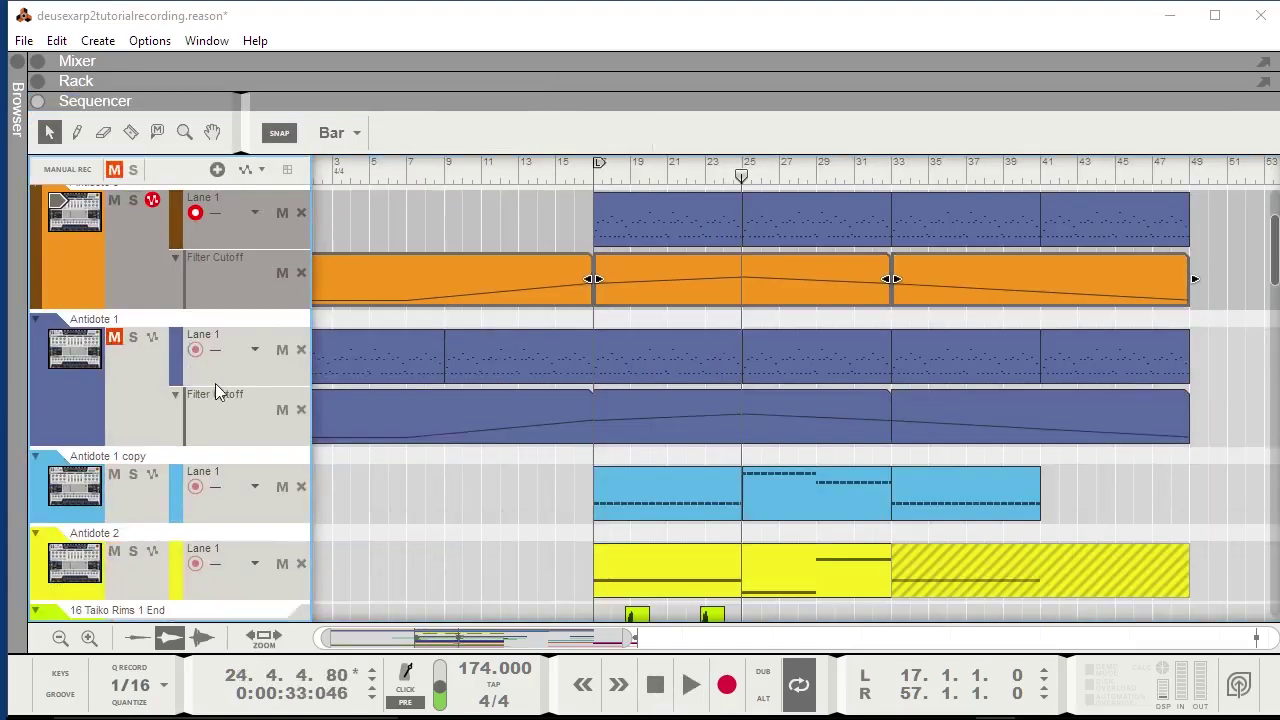
{"action": "left_click", "coordinate": [520, 179]}
{"action": "left_click", "coordinate": [541, 542]}
{"action": "key", "text": "space"}
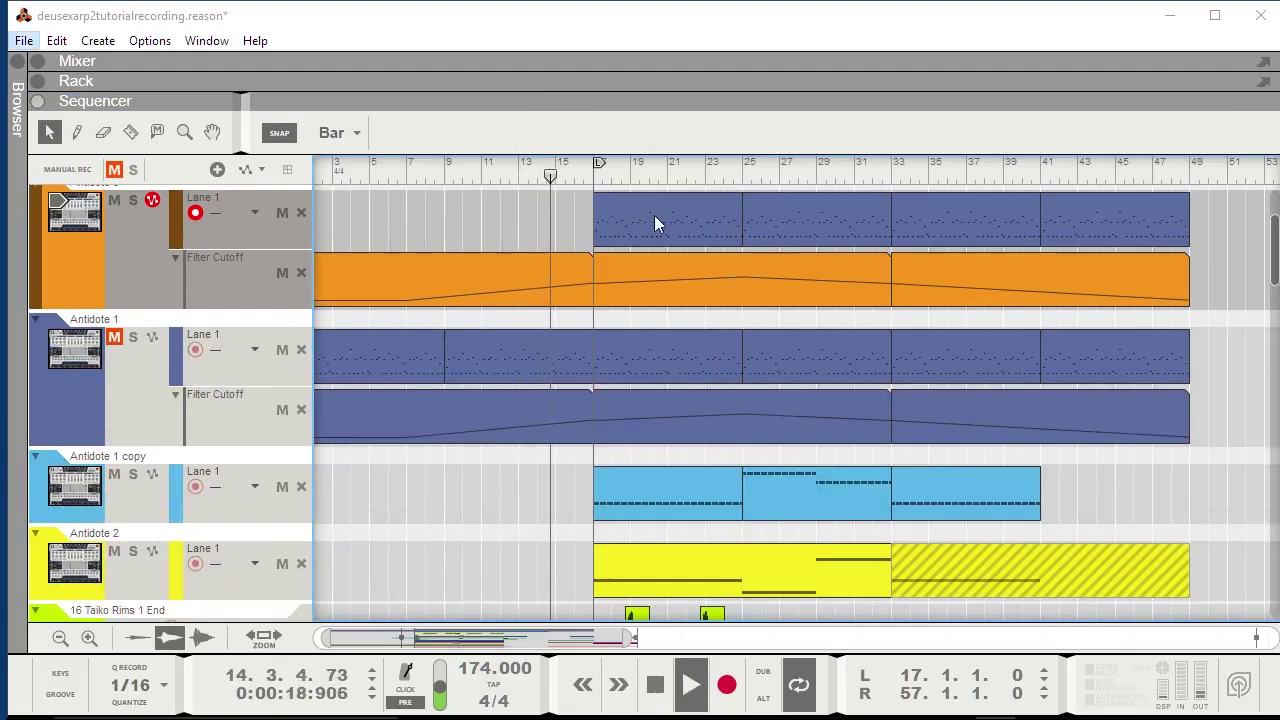
{"action": "left_click_drag", "start_coordinate": [654, 215], "coordinate": [496, 223]}
{"action": "left_click", "coordinate": [536, 548]}
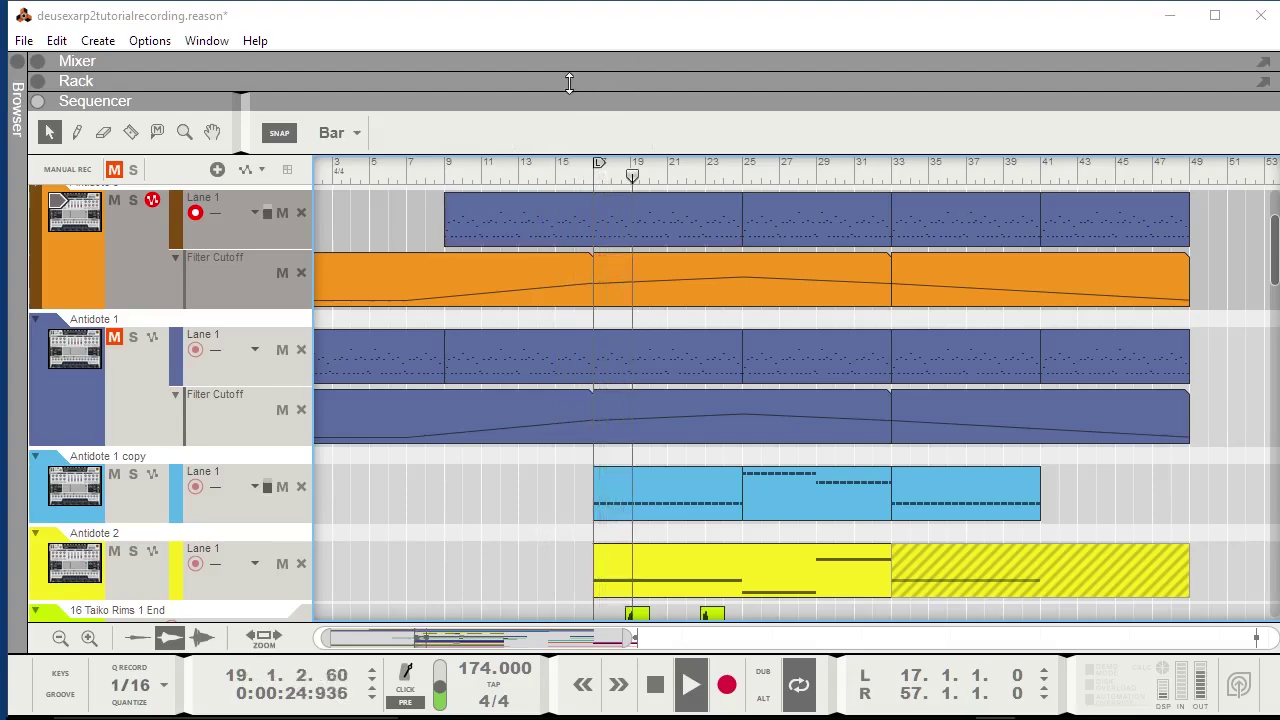
Raise Antidote 3's filter cutoff over its automation during playback and set its mixer channel level to 3.95 dB.
{"action": "left_click_drag", "start_coordinate": [565, 82], "coordinate": [530, 328]}
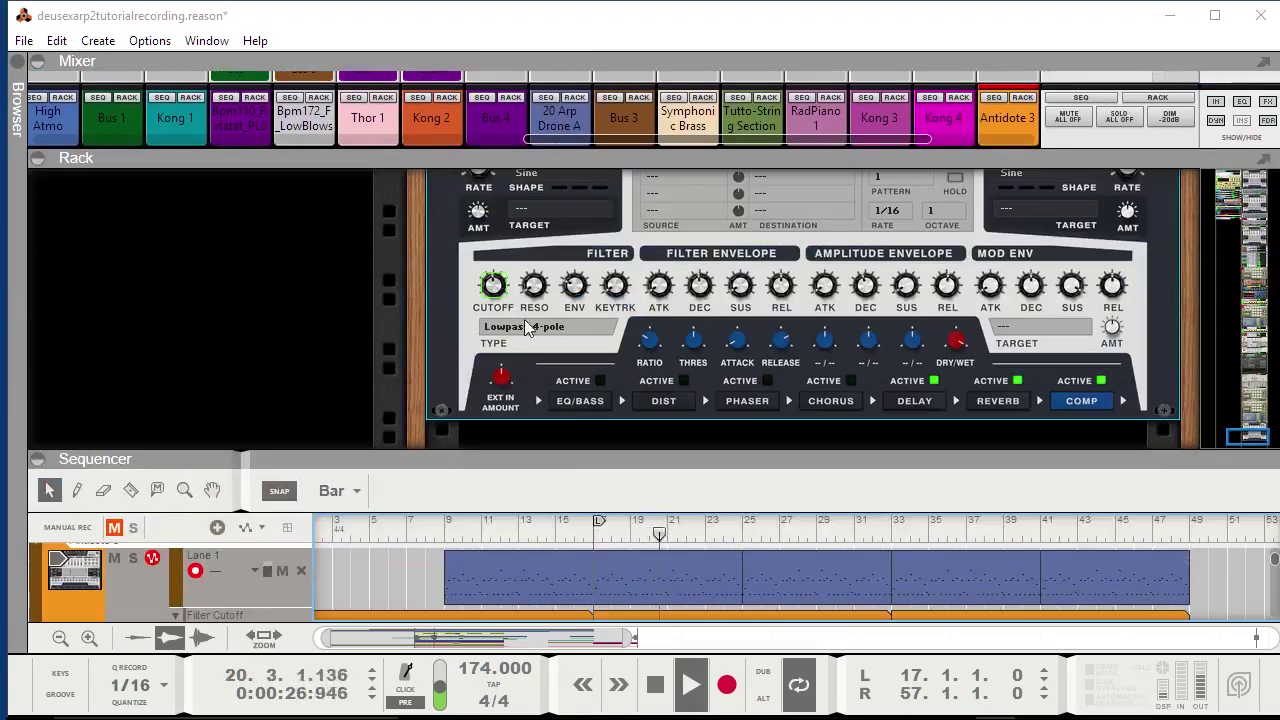
{"action": "left_click_drag", "start_coordinate": [492, 285], "coordinate": [457, 234]}
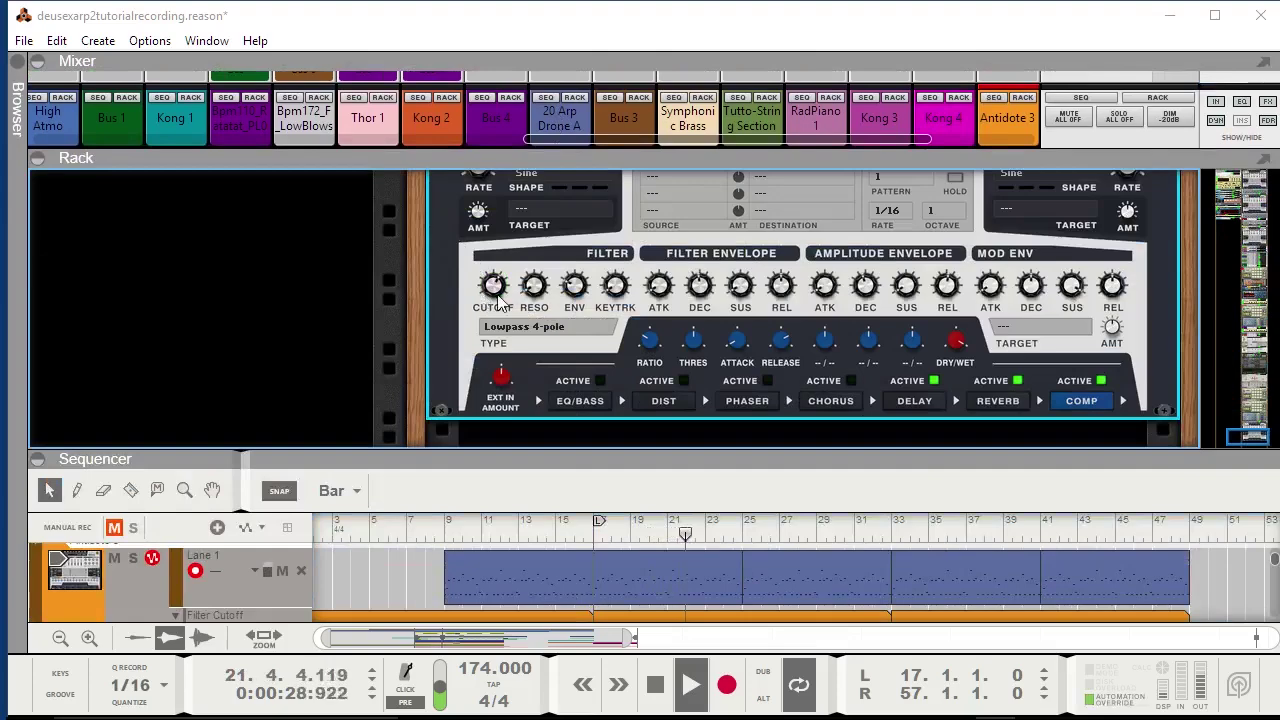
{"action": "scroll", "coordinate": [675, 288], "scroll_direction": "up", "scroll_amount": 2}
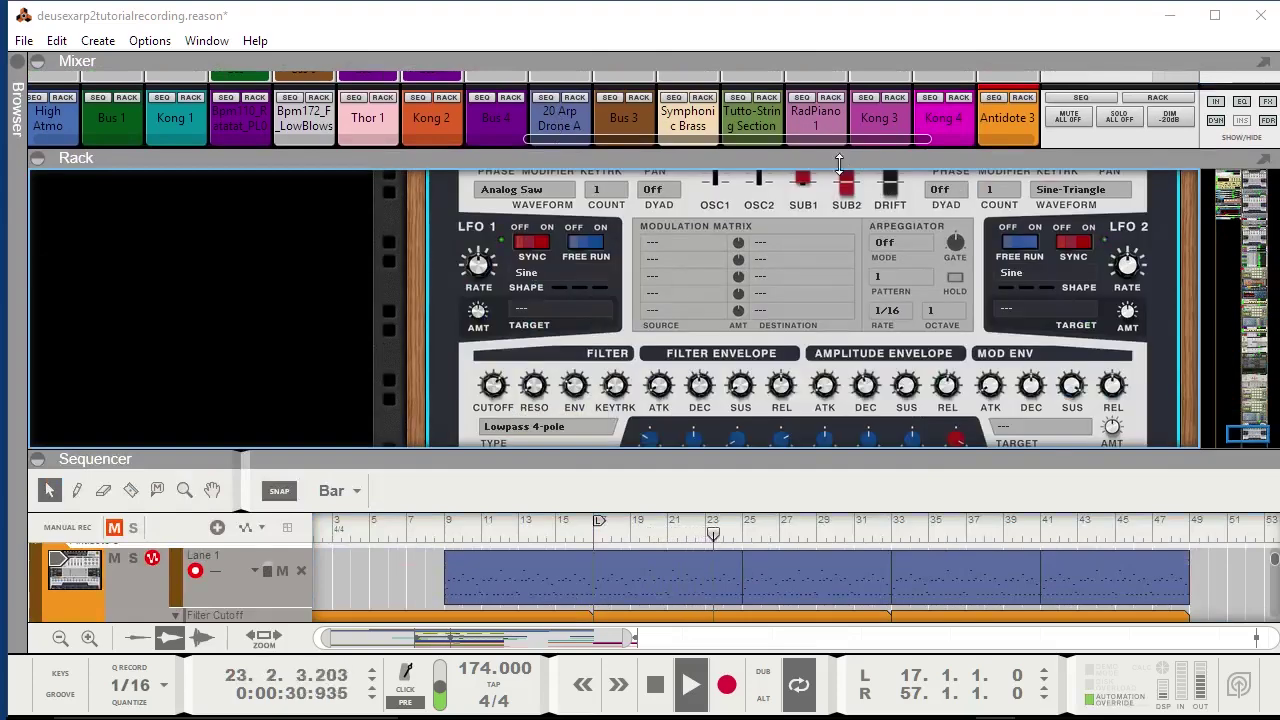
{"action": "left_click_drag", "start_coordinate": [846, 156], "coordinate": [846, 338]}
{"action": "mouse_move", "coordinate": [1026, 142]}
{"action": "left_mouse_down"}
{"action": "mouse_move", "coordinate": [1032, 118]}
{"action": "mouse_move", "coordinate": [1033, 130]}
{"action": "left_mouse_up"}
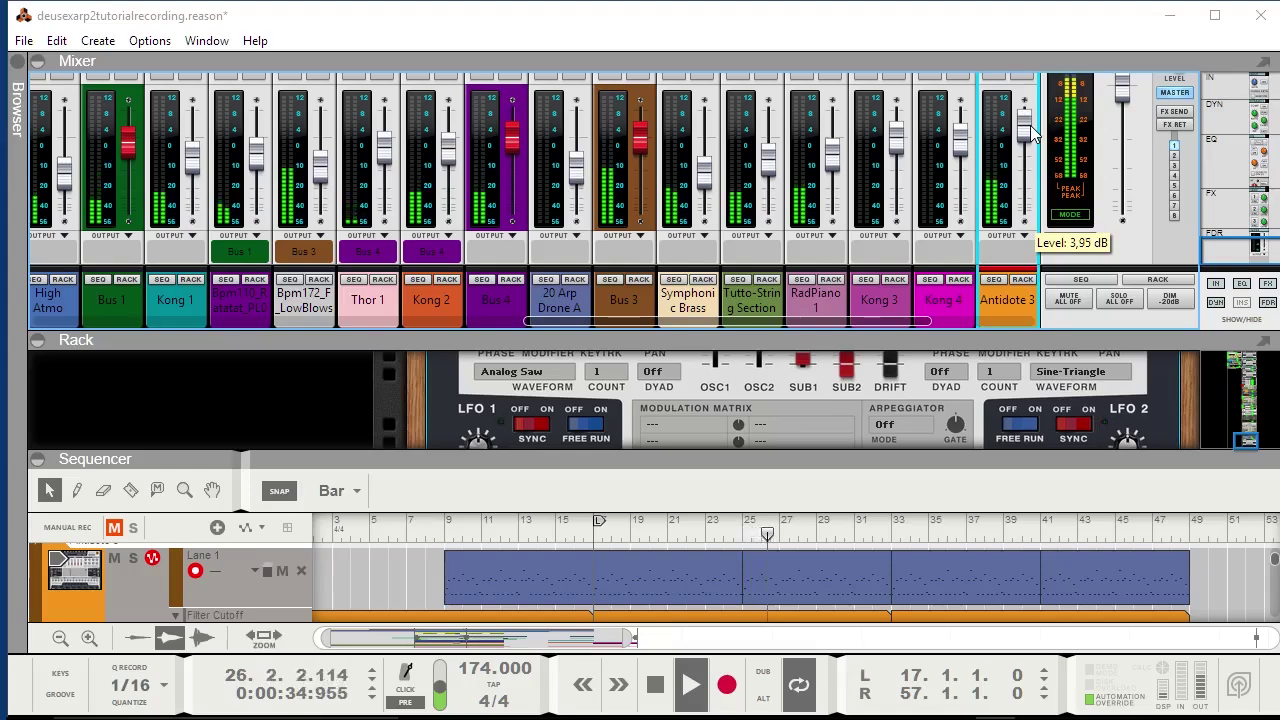
Slightly increase Antidote 3's amplitude envelope decay while listening in the mix, and stop playback.
{"action": "left_click_drag", "start_coordinate": [985, 338], "coordinate": [985, 180]}
{"action": "scroll", "coordinate": [984, 343], "scroll_direction": "up", "scroll_amount": 2}
{"action": "scroll", "coordinate": [981, 340], "scroll_direction": "down", "scroll_amount": 5}
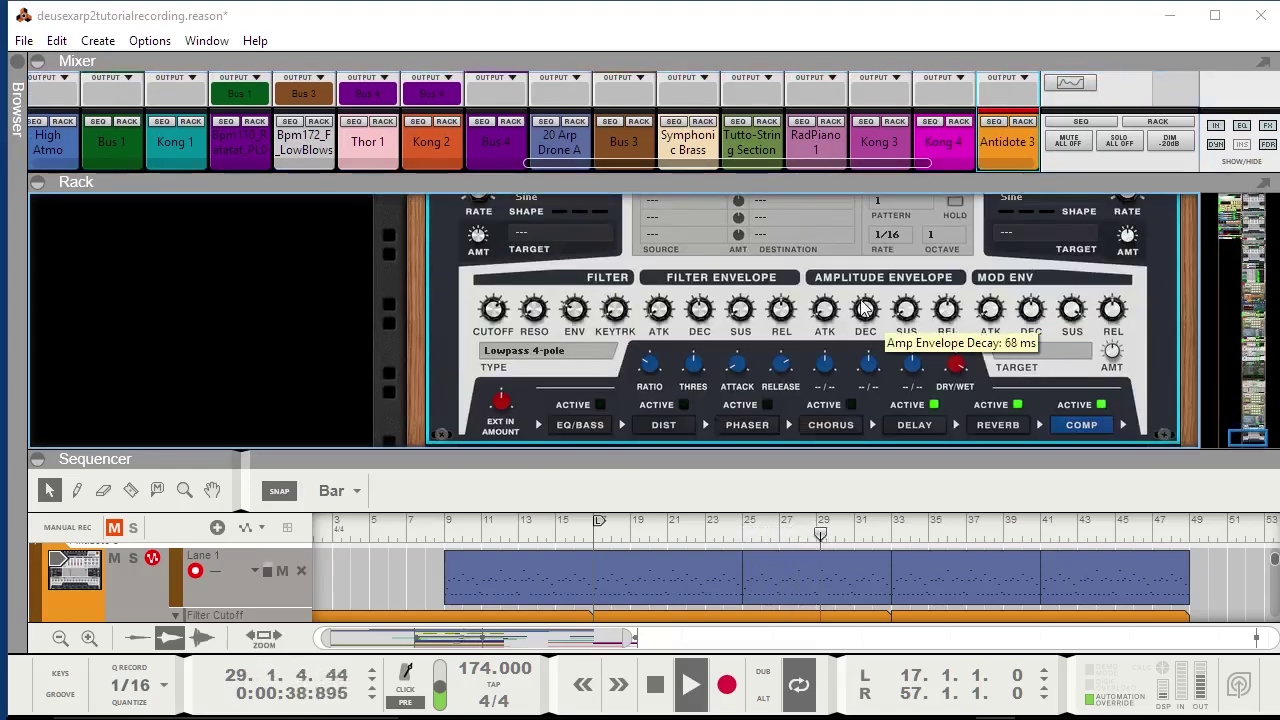
{"action": "left_click_drag", "start_coordinate": [866, 308], "coordinate": [862, 298]}
{"action": "scroll", "coordinate": [815, 288], "scroll_direction": "up", "scroll_amount": 2}
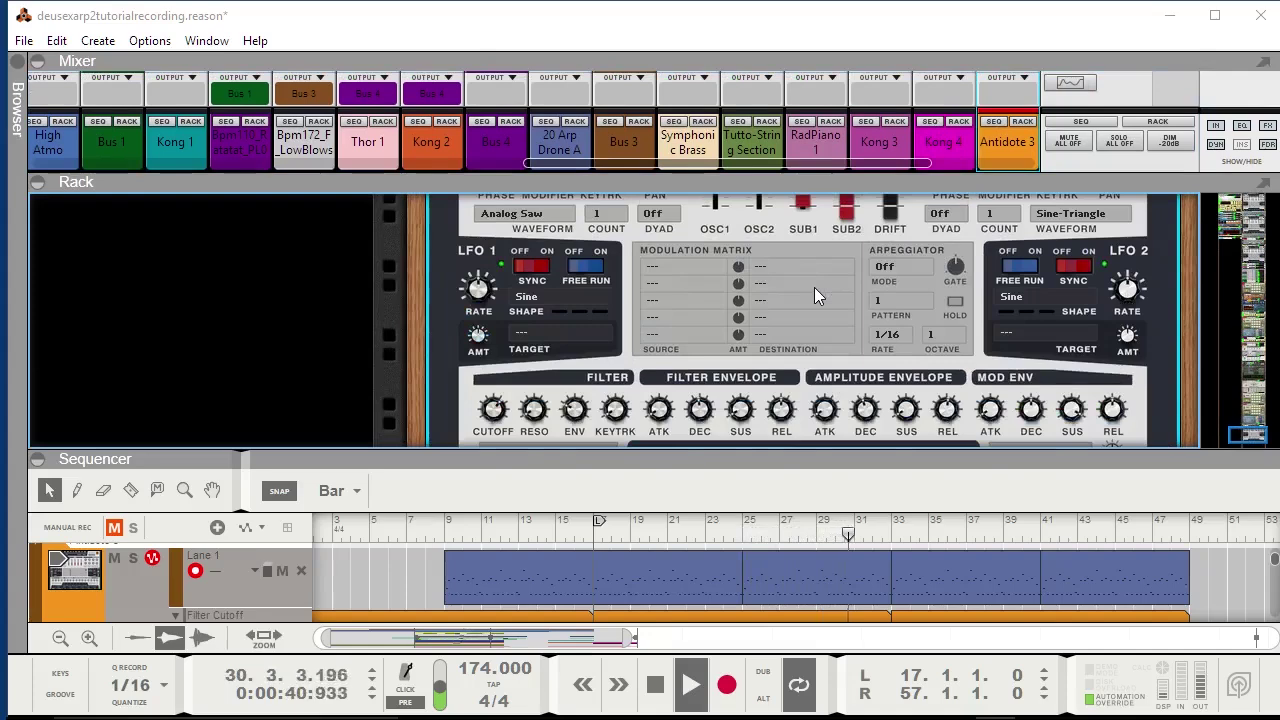
{"action": "scroll", "coordinate": [814, 290], "scroll_direction": "down", "scroll_amount": 4}
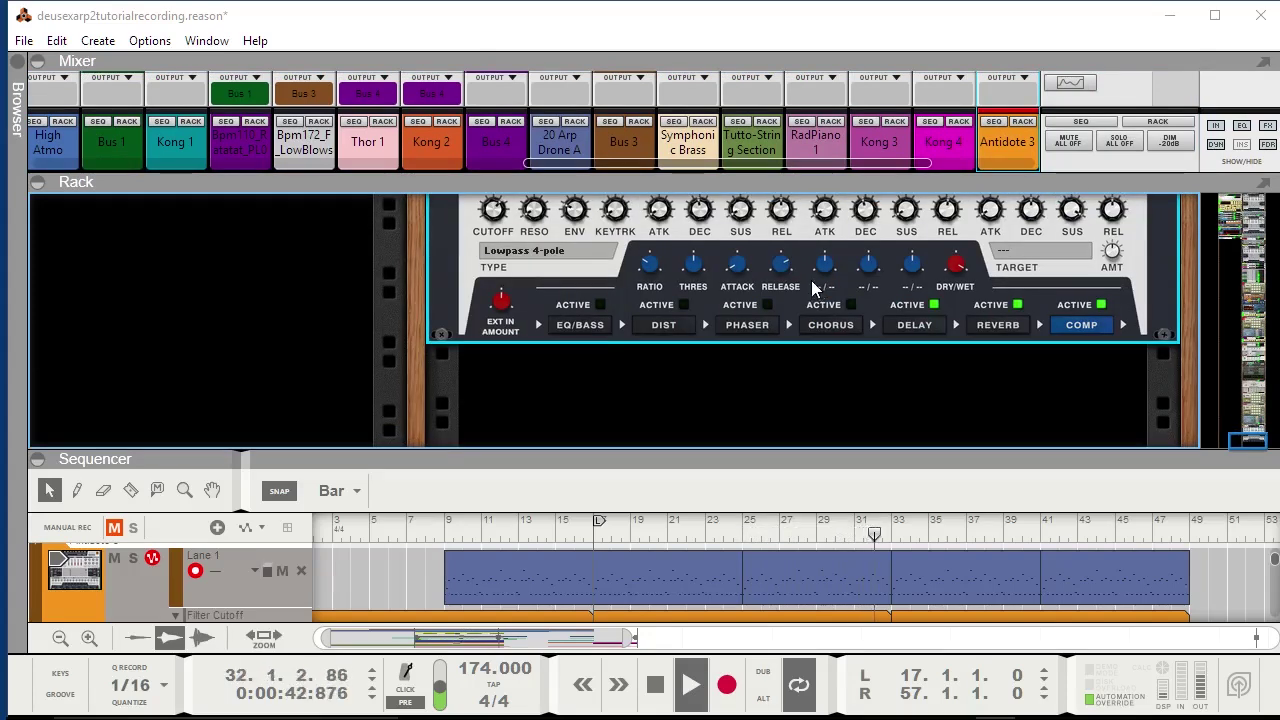
{"action": "key", "text": "space"}
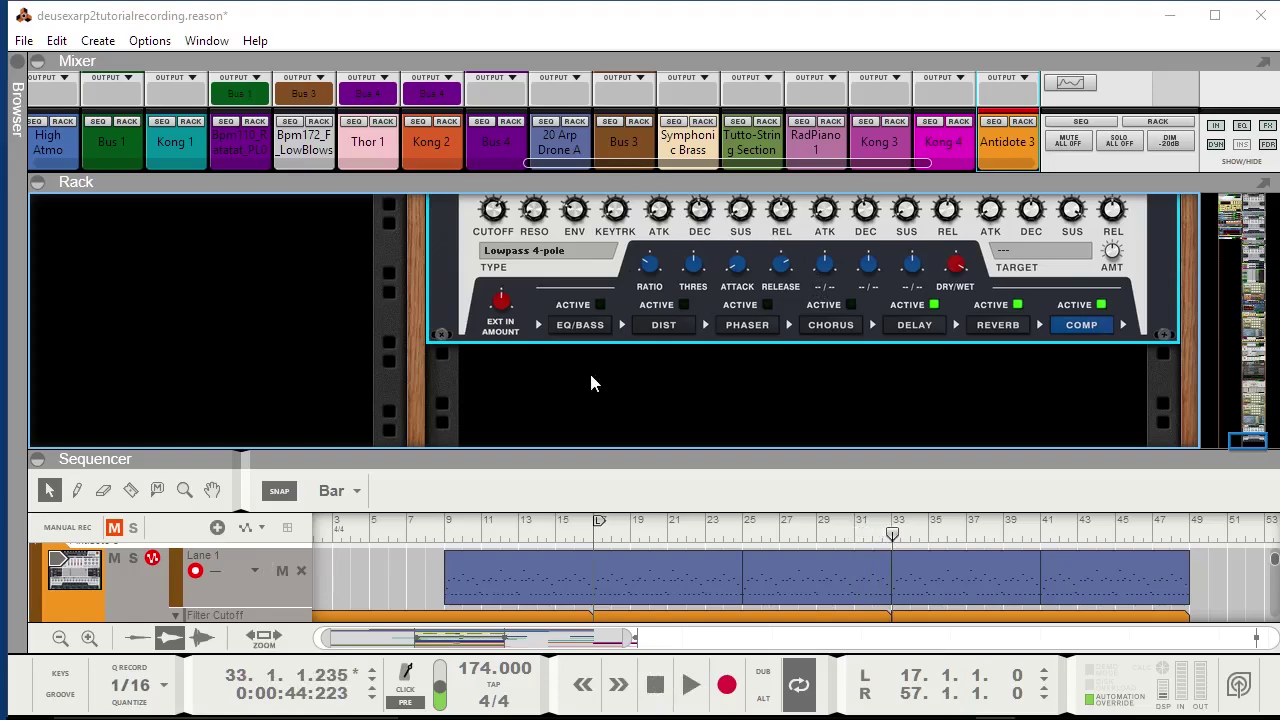
Enlarge the sequencer area over the rack and solo the Antidote 1 track.
{"action": "left_click_drag", "start_coordinate": [575, 181], "coordinate": [577, 78]}
{"action": "scroll", "coordinate": [587, 364], "scroll_direction": "down", "scroll_amount": 1}
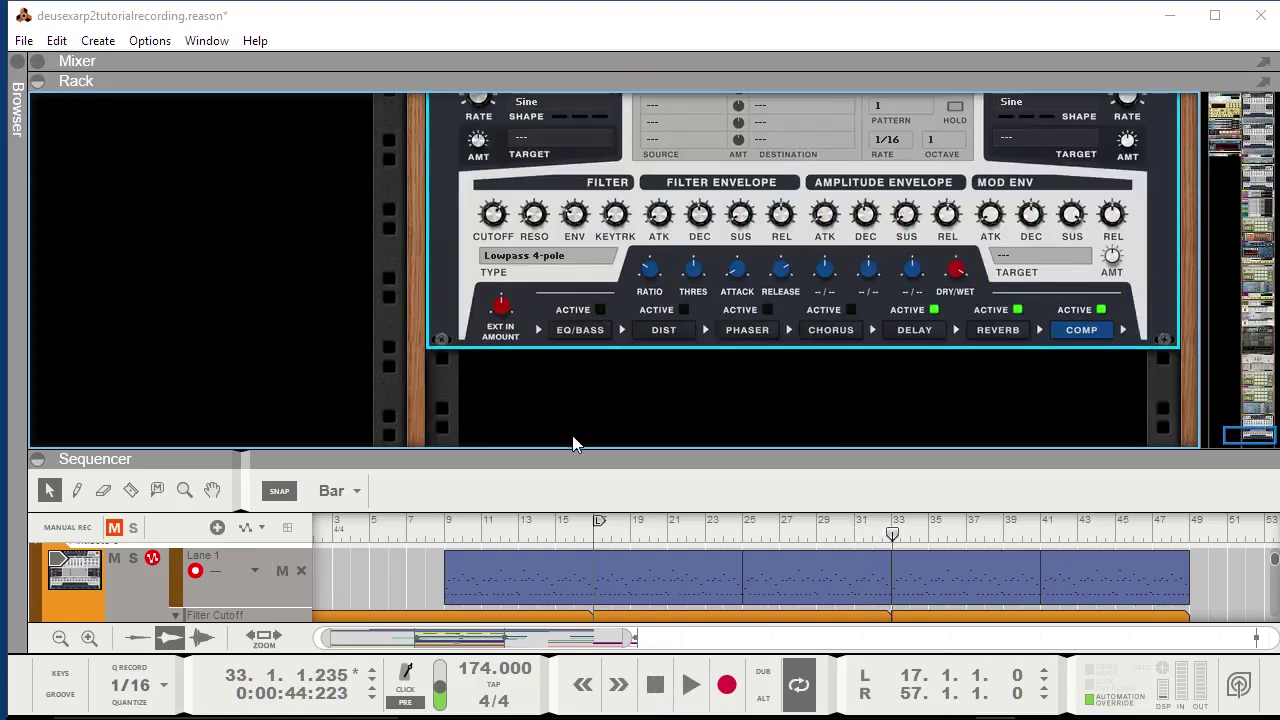
{"action": "left_click_drag", "start_coordinate": [568, 452], "coordinate": [532, 98]}
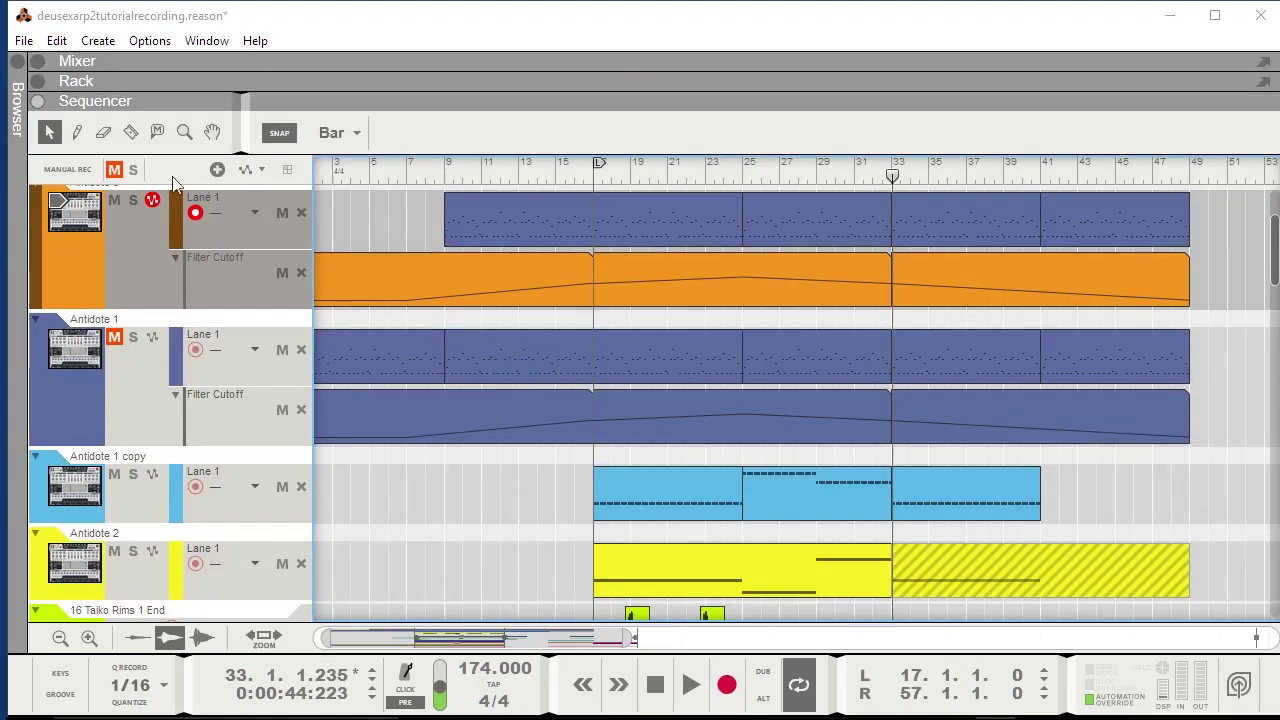
{"action": "scroll", "coordinate": [445, 515], "scroll_direction": "up", "scroll_amount": 2}
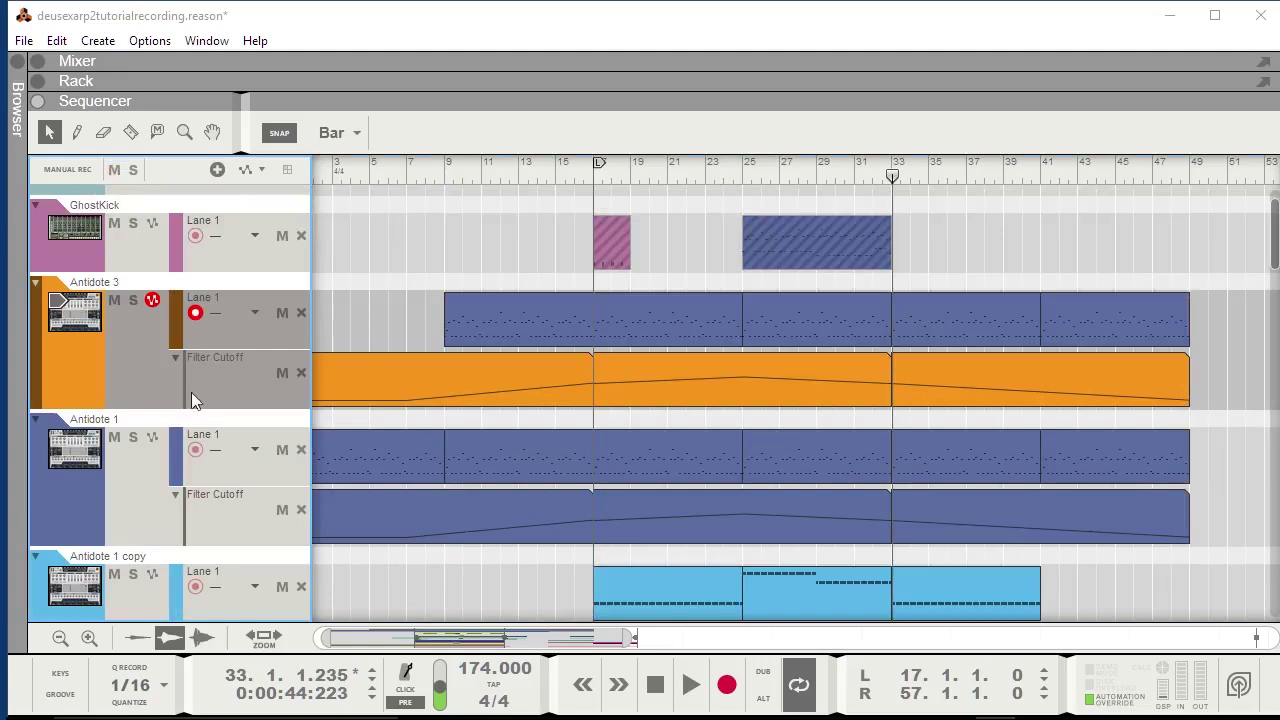
{"action": "left_click", "coordinate": [133, 437]}
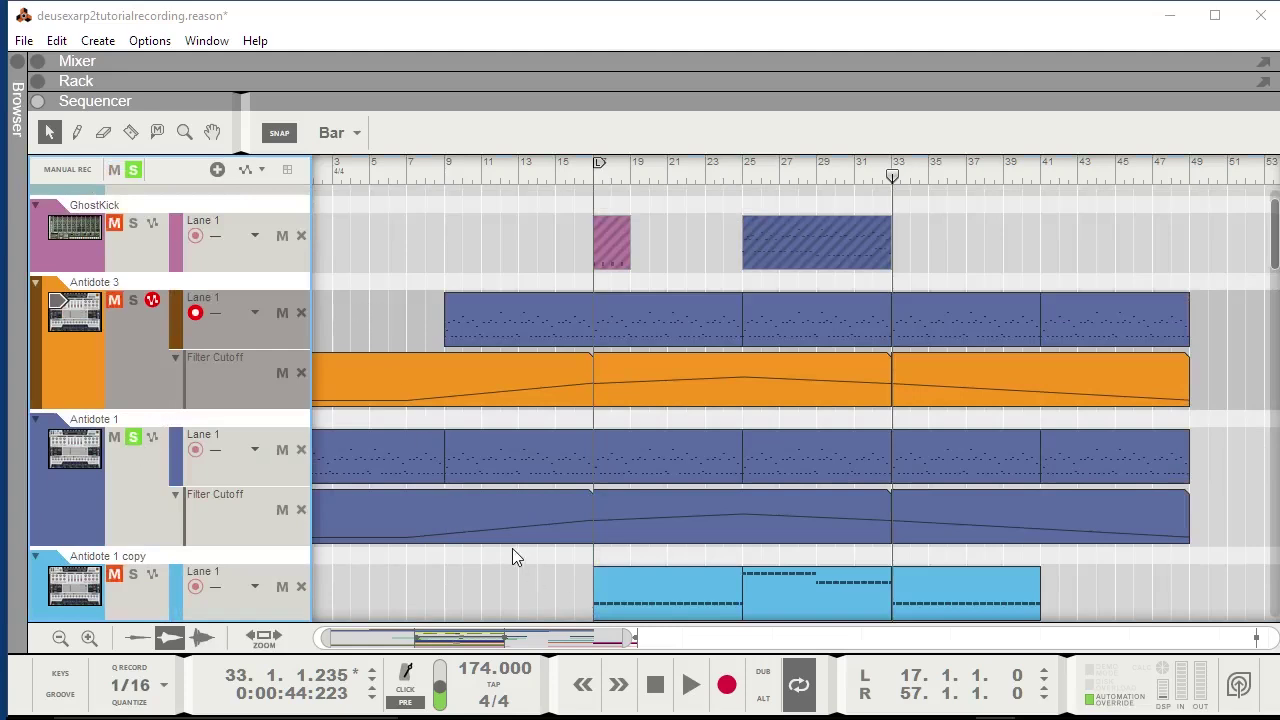
Select Antidote 1, audition its soloed arpeggio from bar 17, and return the playhead to bar 17.
{"action": "key", "text": "KP_1"}
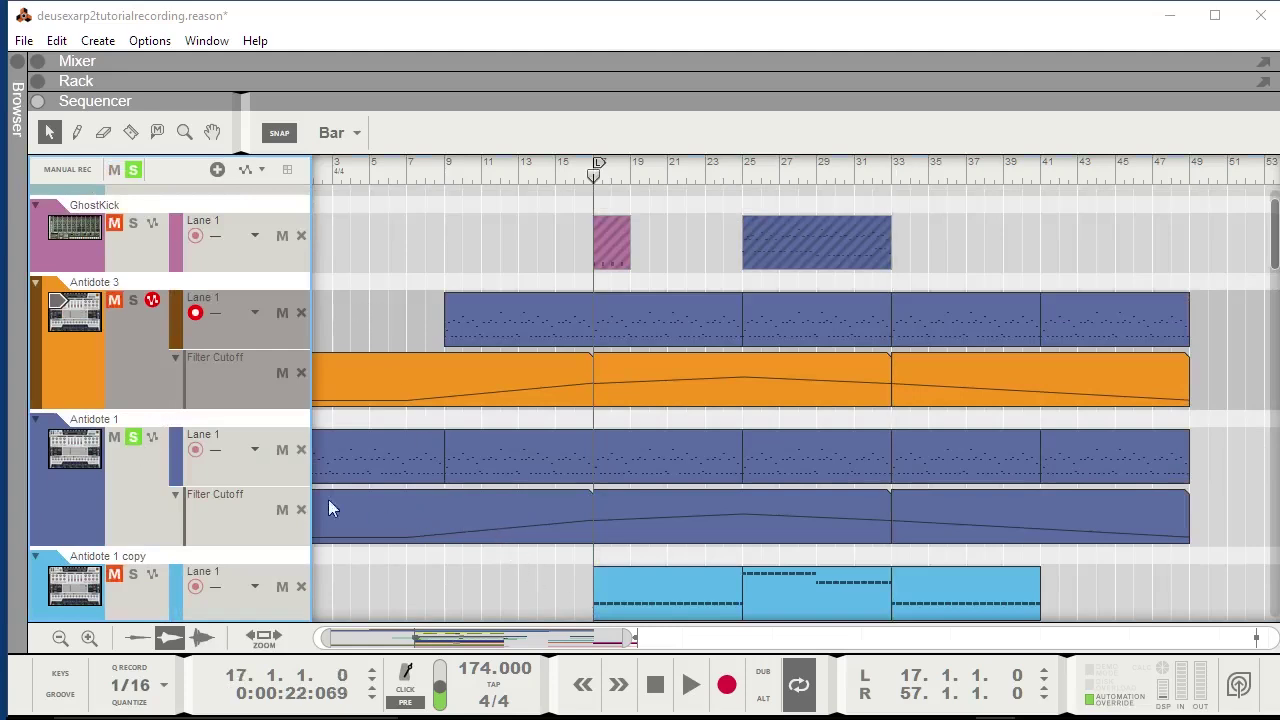
{"action": "left_click", "coordinate": [57, 427]}
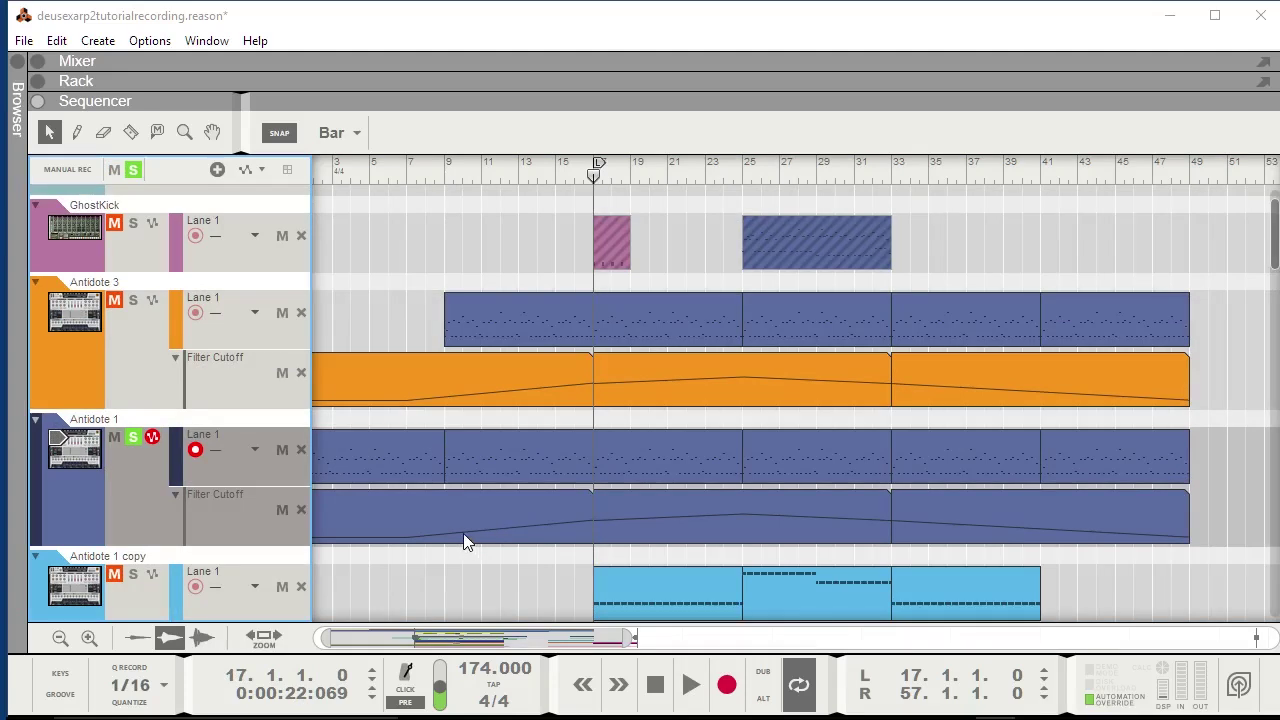
{"action": "key", "text": "space"}
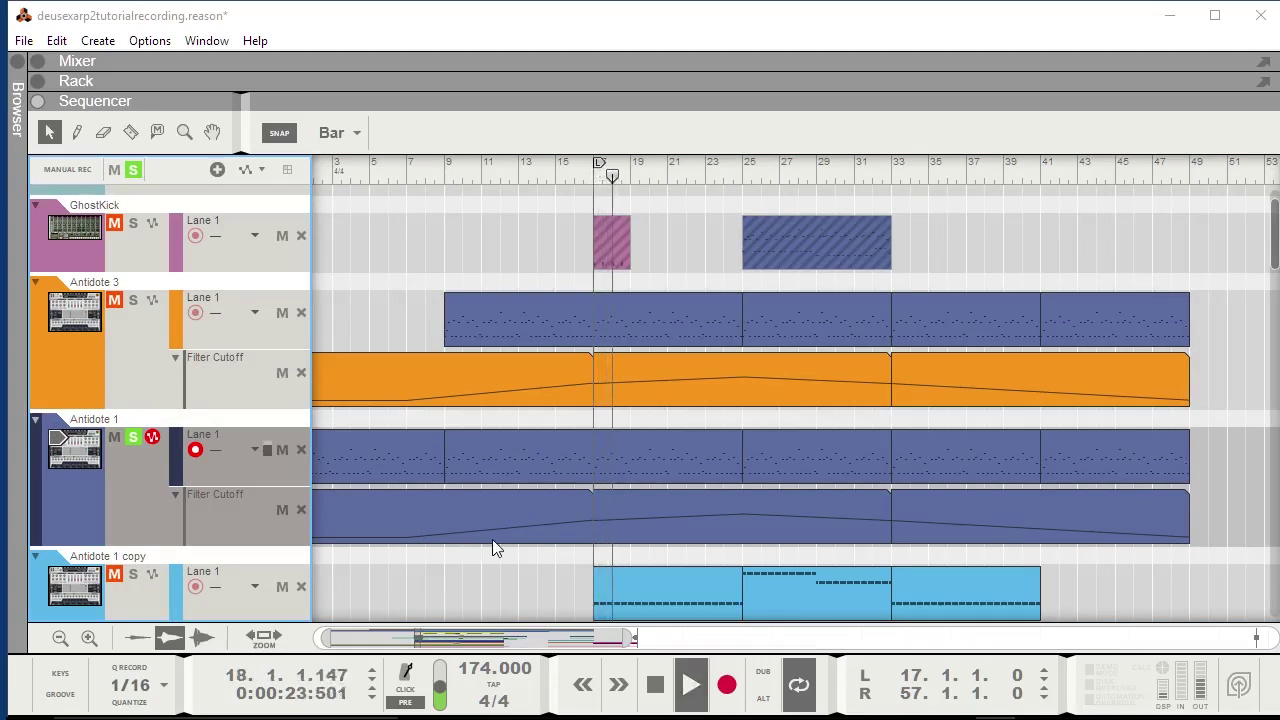
{"action": "key", "text": "space"}
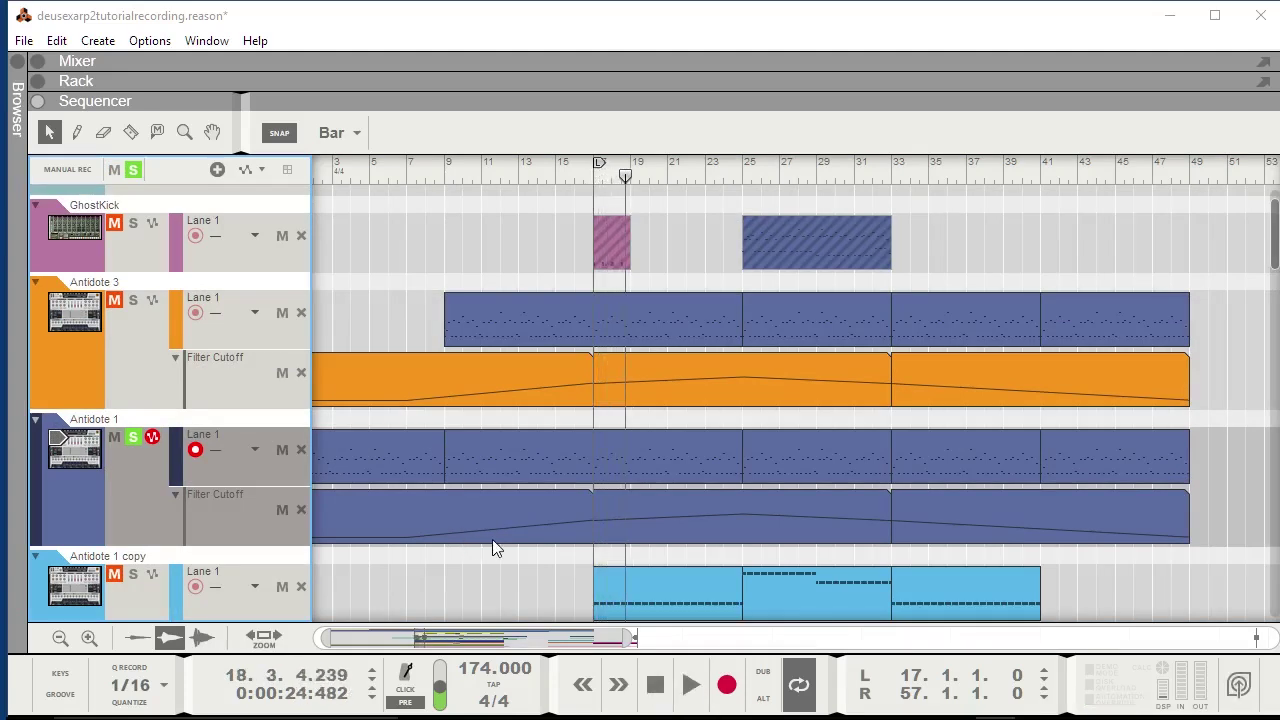
{"action": "key", "text": "shift+Return"}
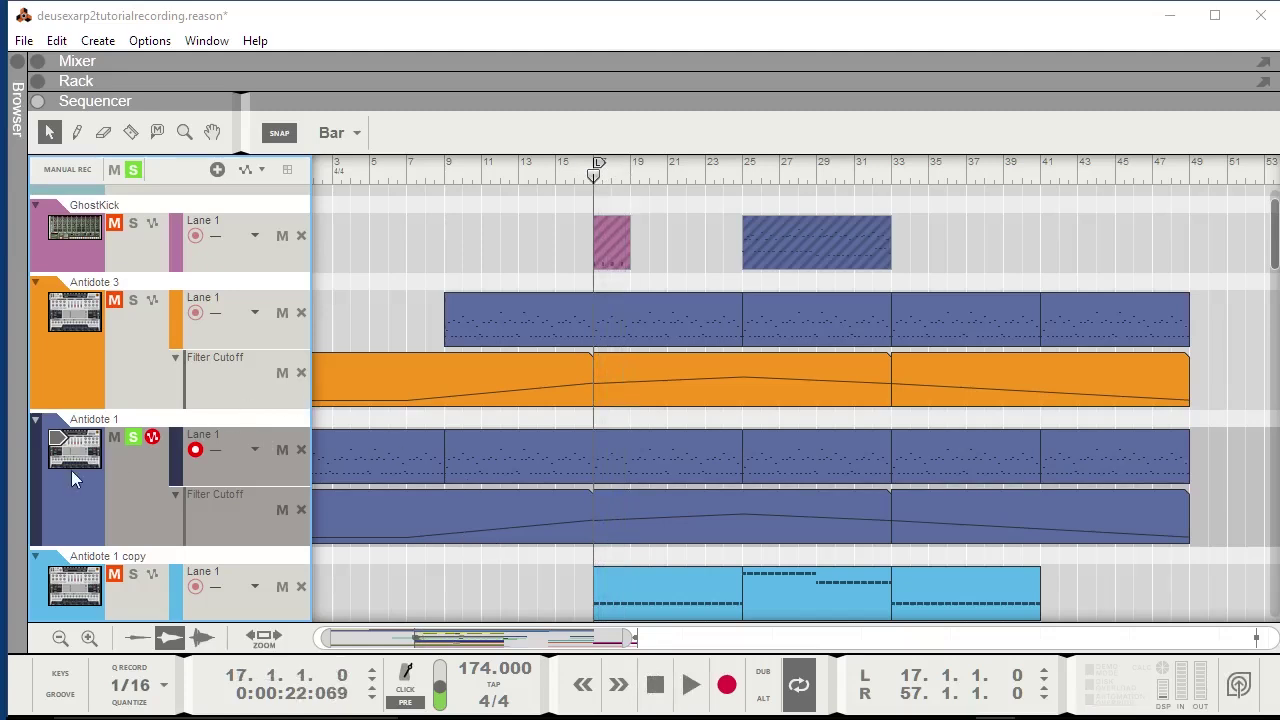
{"action": "scroll", "coordinate": [635, 488], "scroll_direction": "down", "scroll_amount": 2}
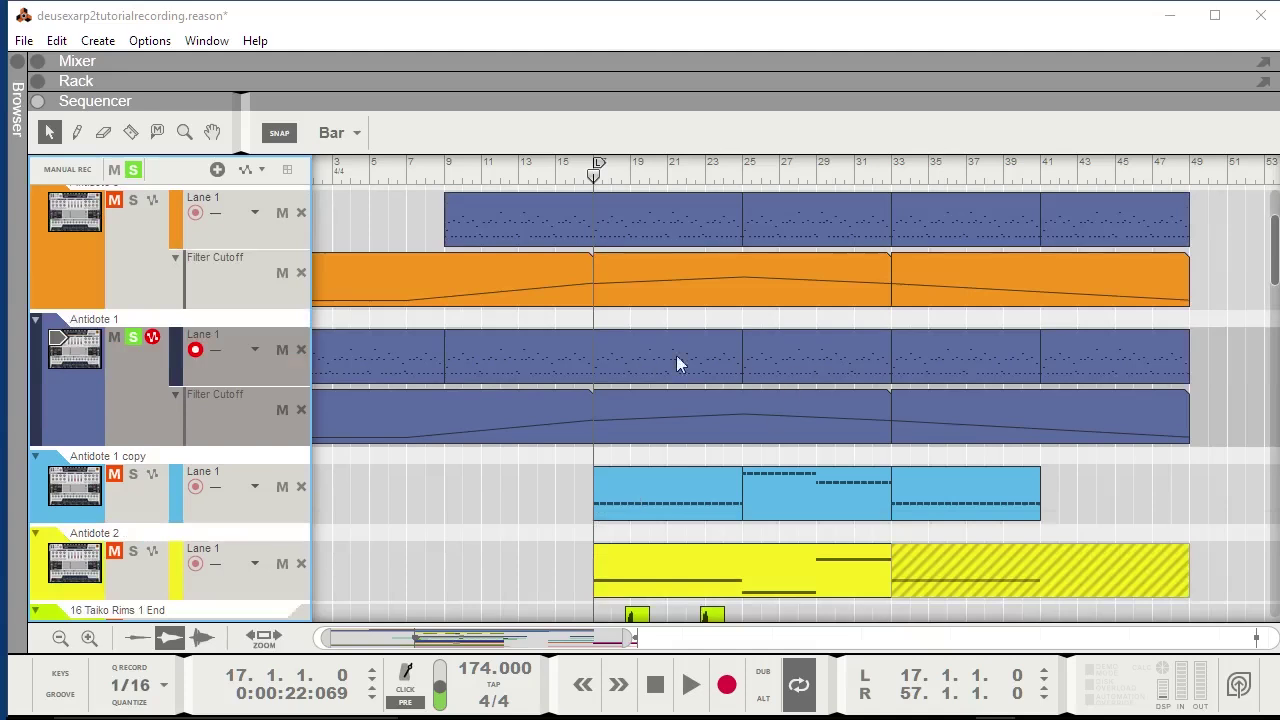